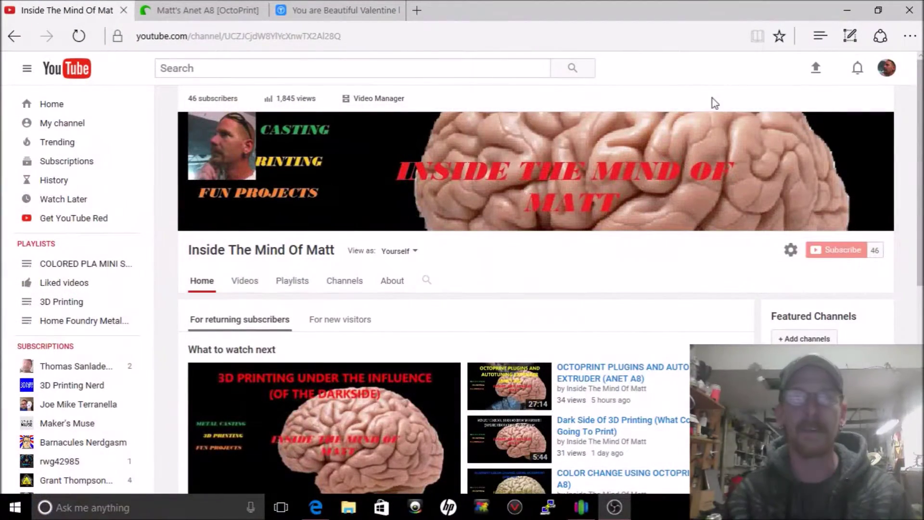
Step: Switch to the Thingiverse tab showing the You are Beautiful Valentine rose model
left_click(352, 12)
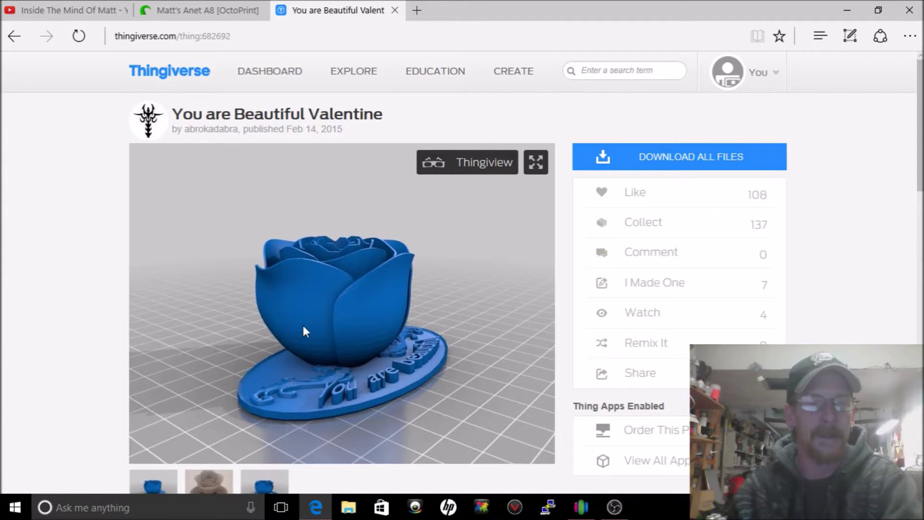
Step: Look over the Valentine model page, then bring up Simplify3D with the rose plaque loaded
scroll(303, 323, "down", 2)
scroll(306, 327, "up", 2)
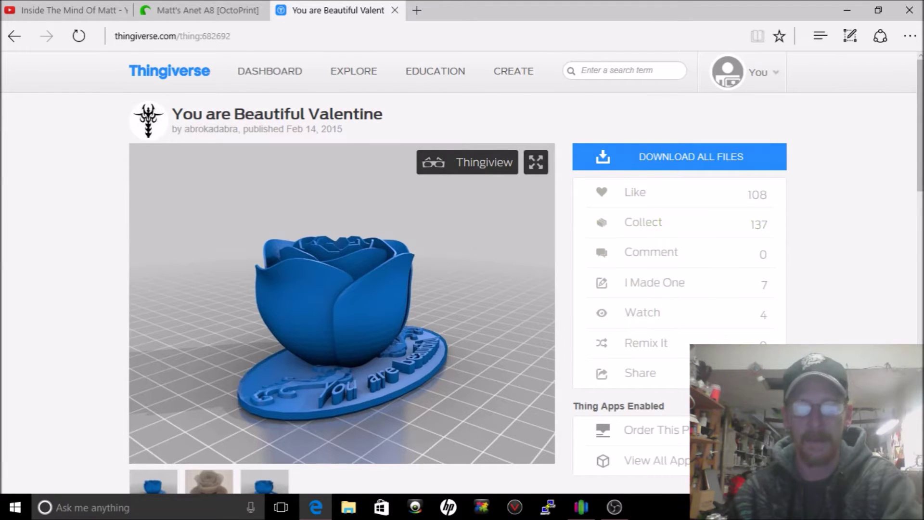
left_click(575, 514)
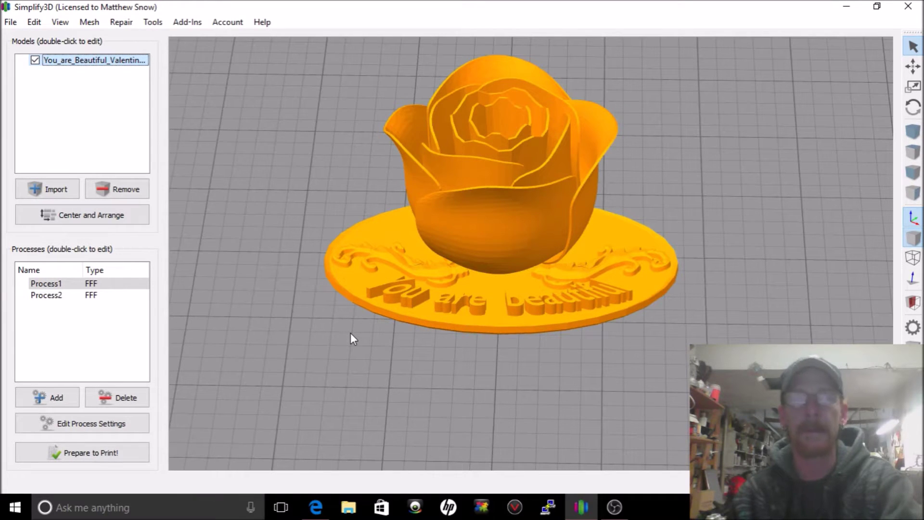
double_click(48, 284)
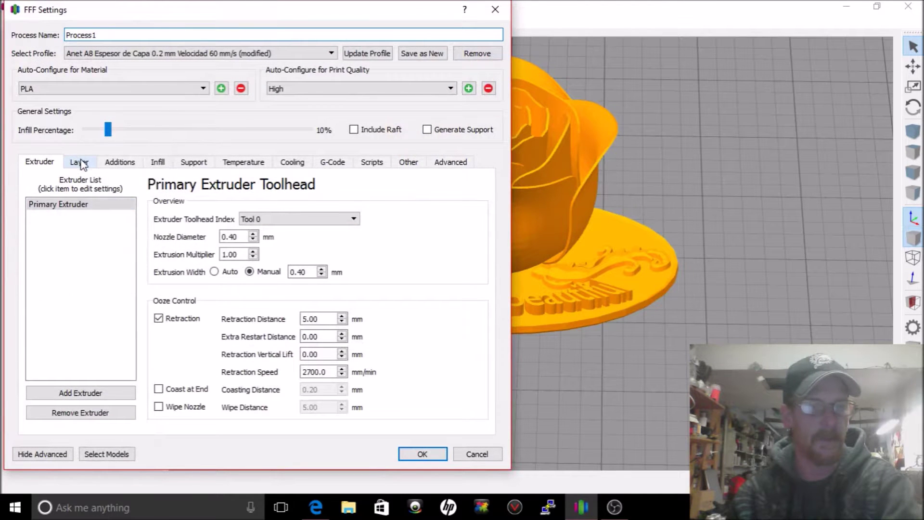
left_click(80, 163)
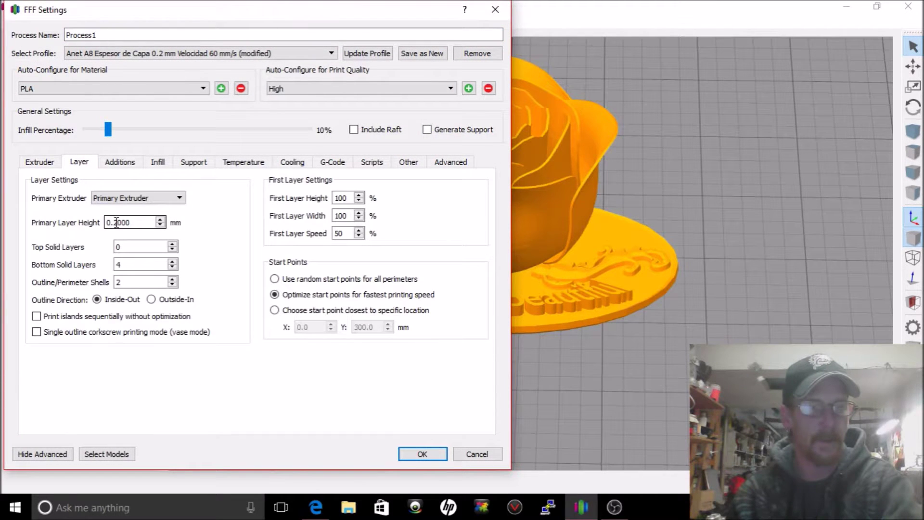
left_click(119, 162)
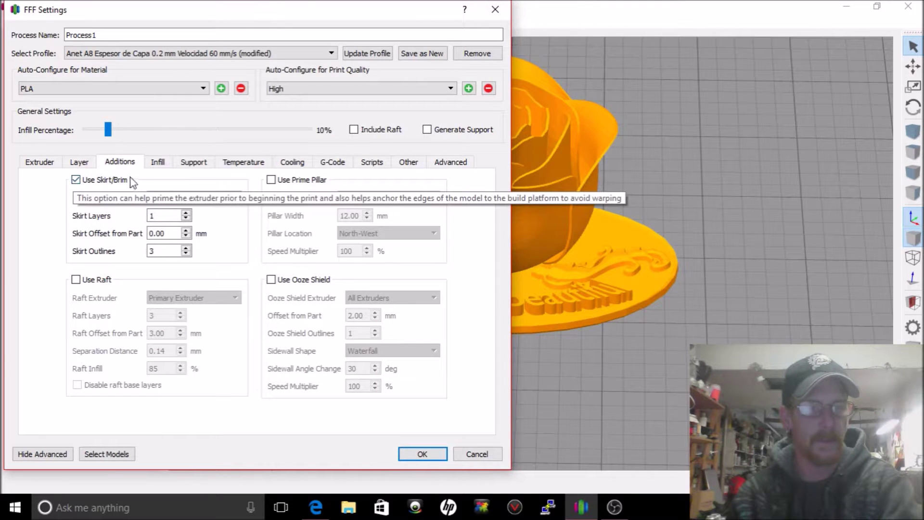
left_click(157, 162)
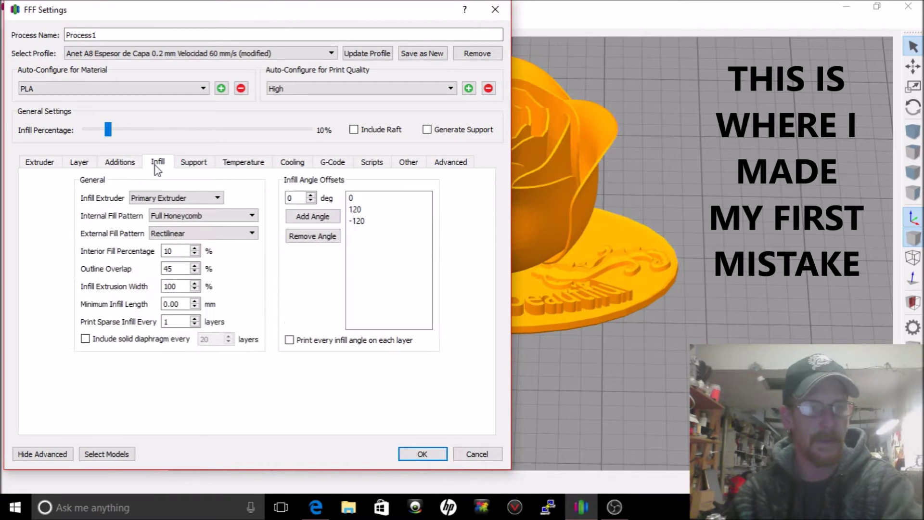
left_click(194, 163)
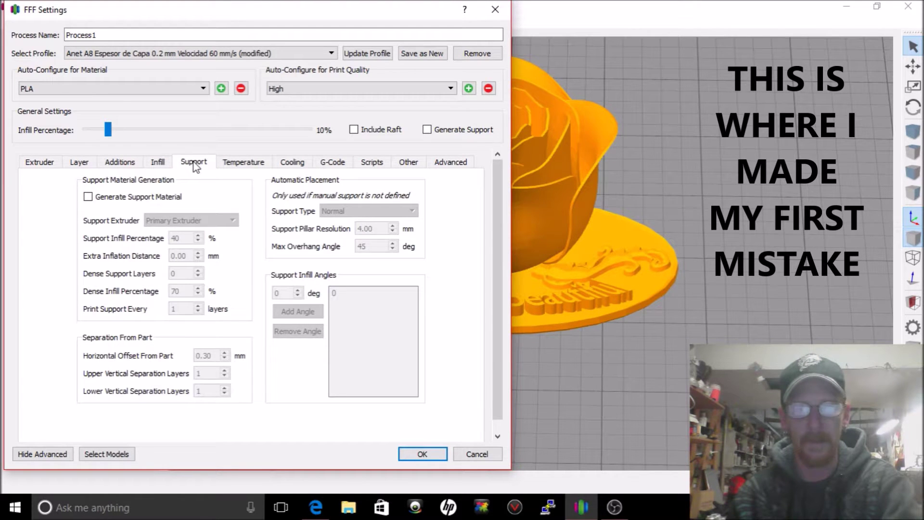
left_click(231, 164)
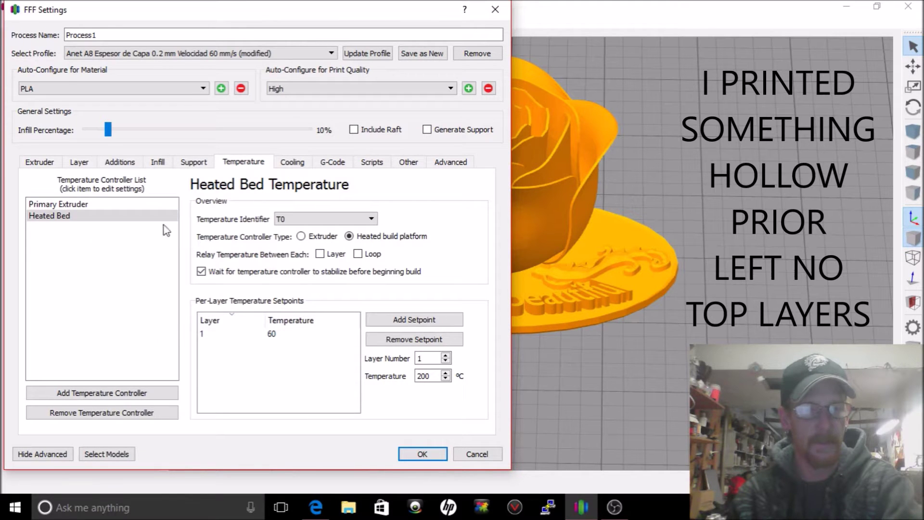
left_click(102, 205)
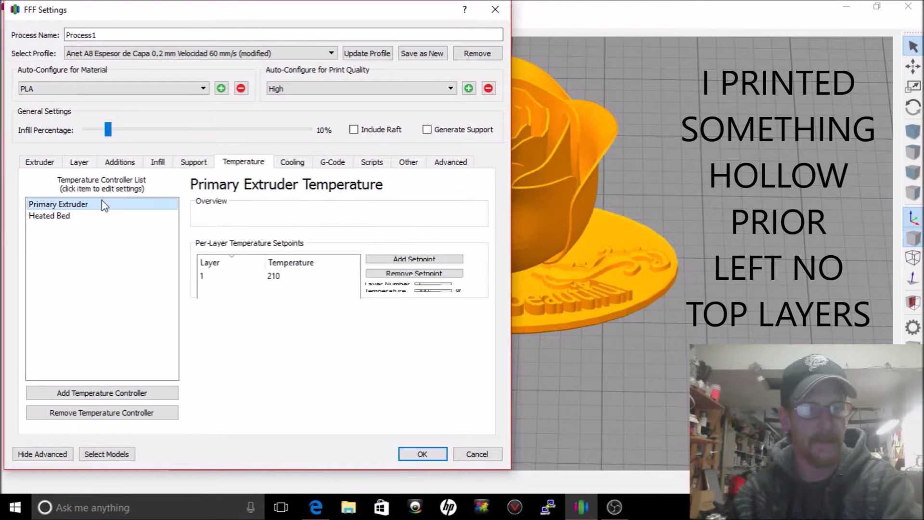
left_click(291, 164)
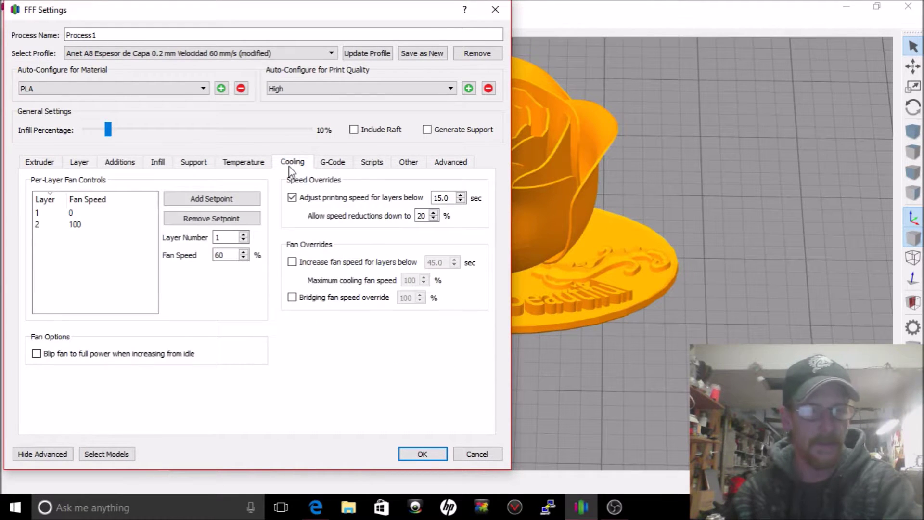
left_click(326, 165)
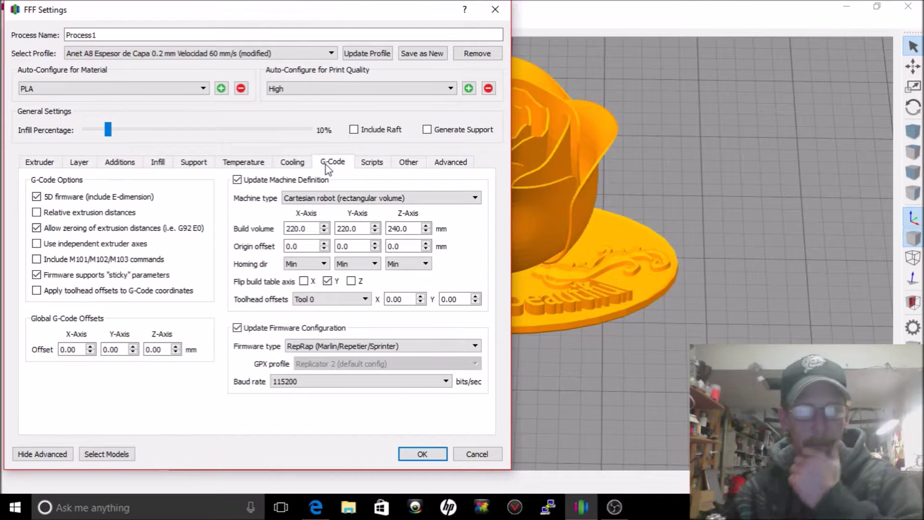
left_click(378, 164)
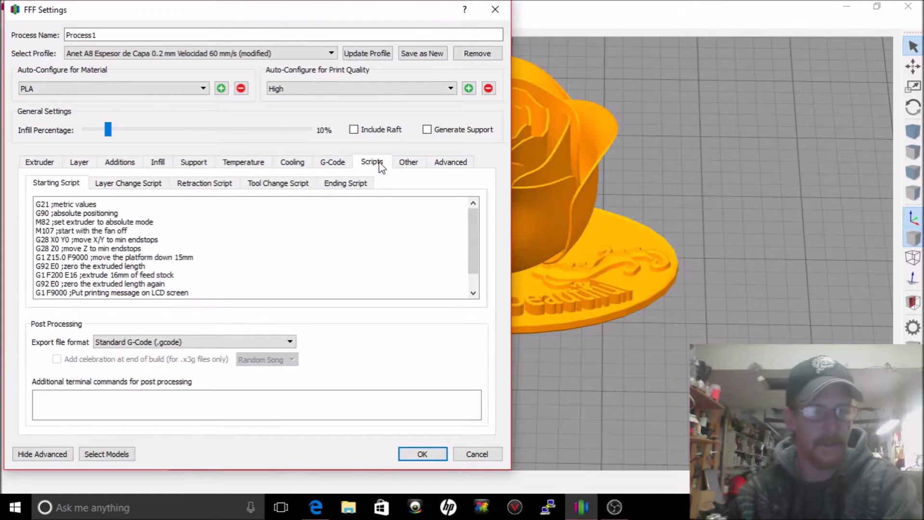
scroll(246, 215, "down", 1)
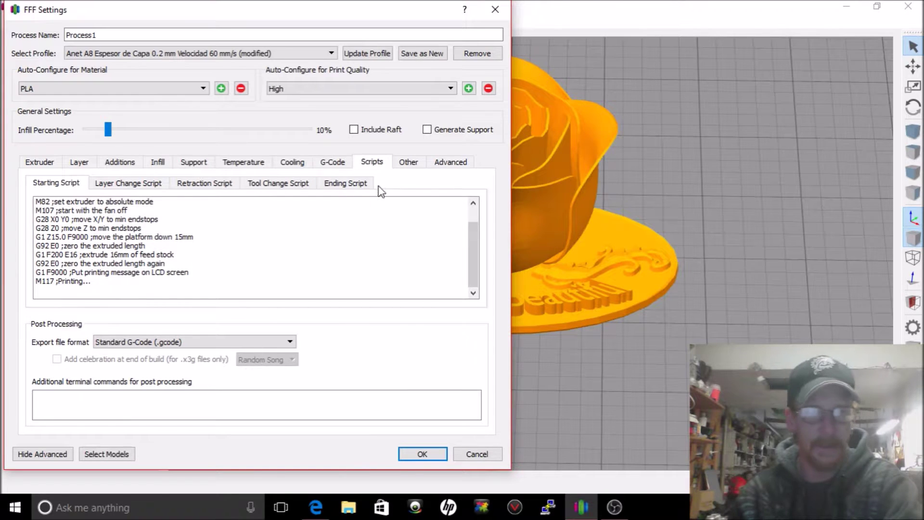
left_click(409, 162)
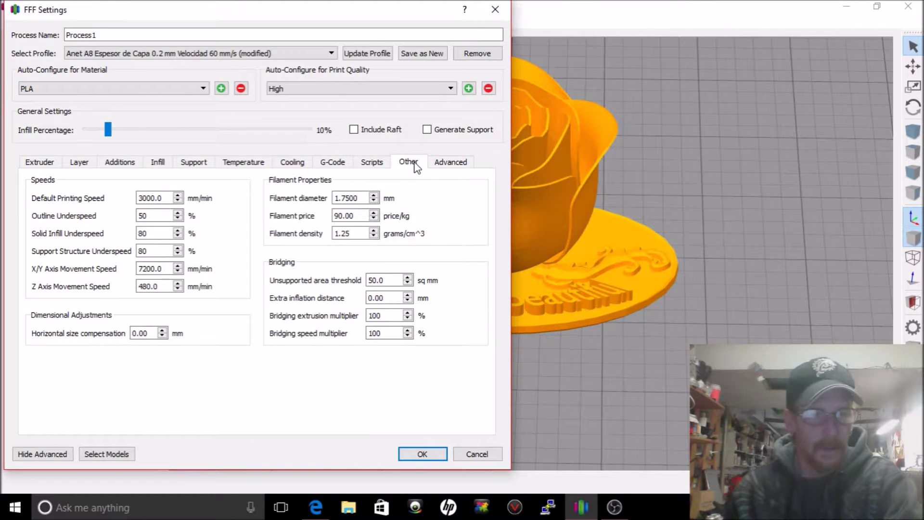
left_click(153, 199)
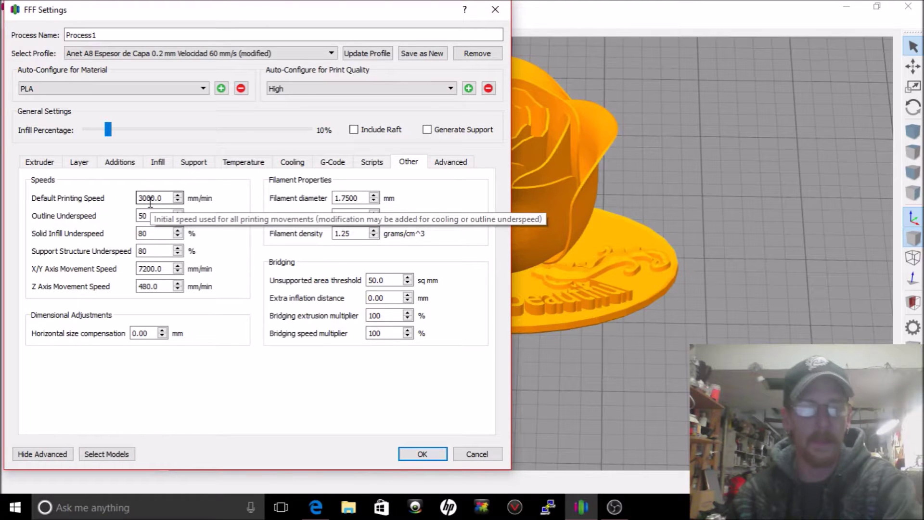
left_click(143, 216)
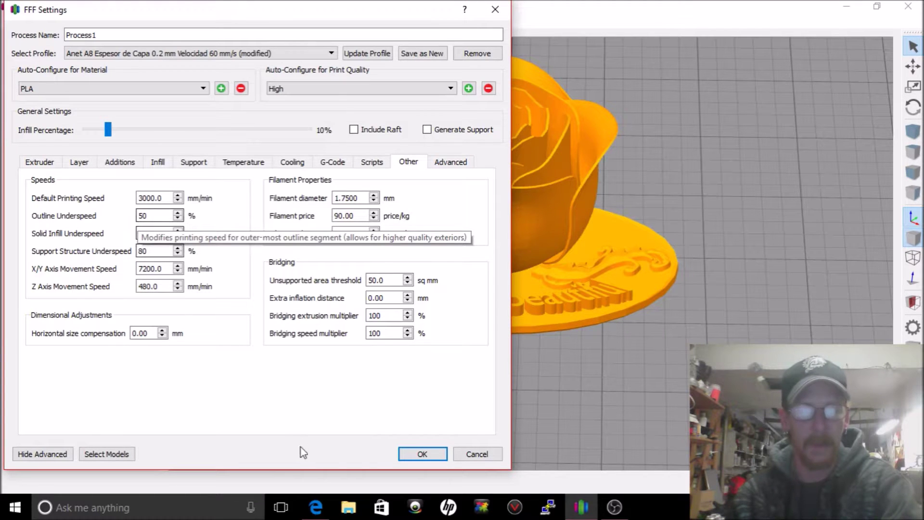
left_click(451, 162)
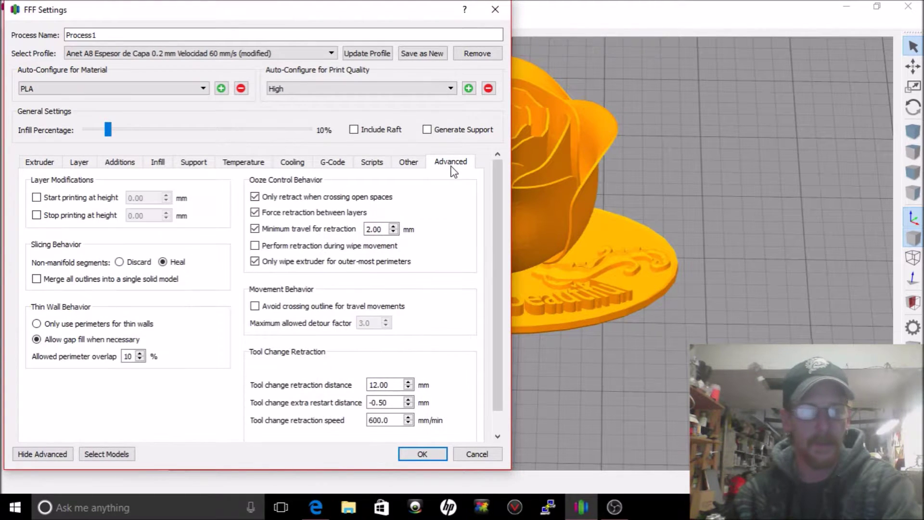
left_click(424, 454)
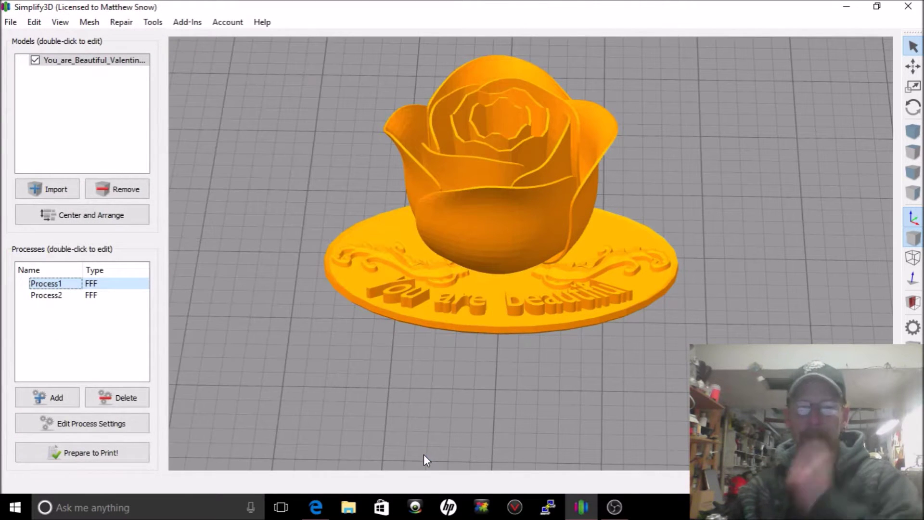
Step: Slice the plaque with Process1 and preview the toolpaths only up to the oval base's top
left_click(62, 453)
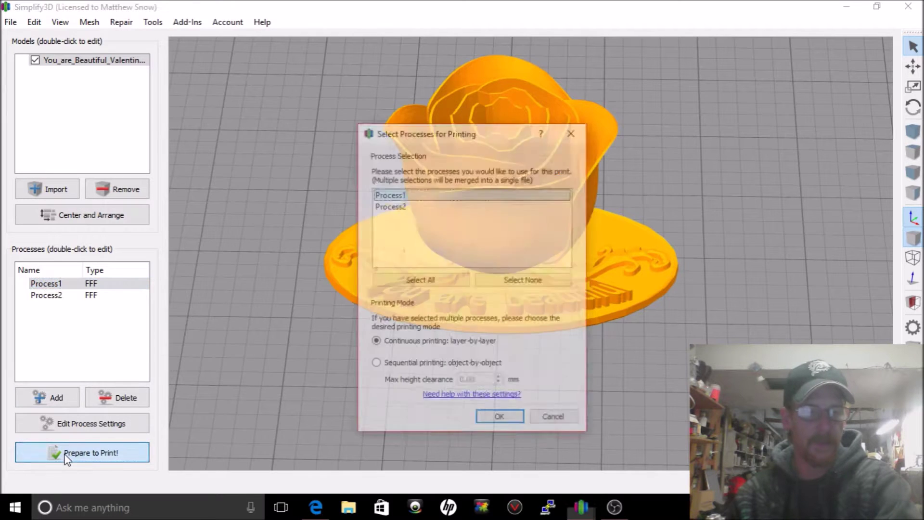
left_click(500, 419)
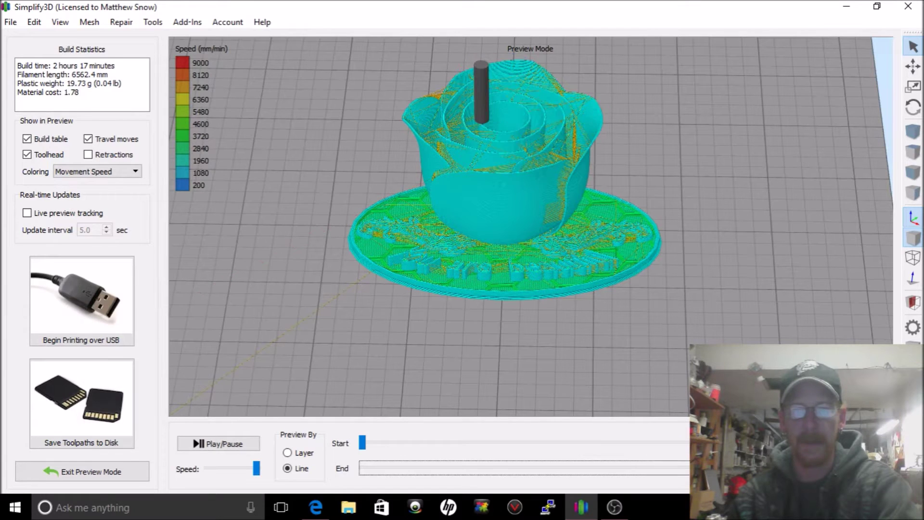
left_click_drag(712, 471, 399, 482)
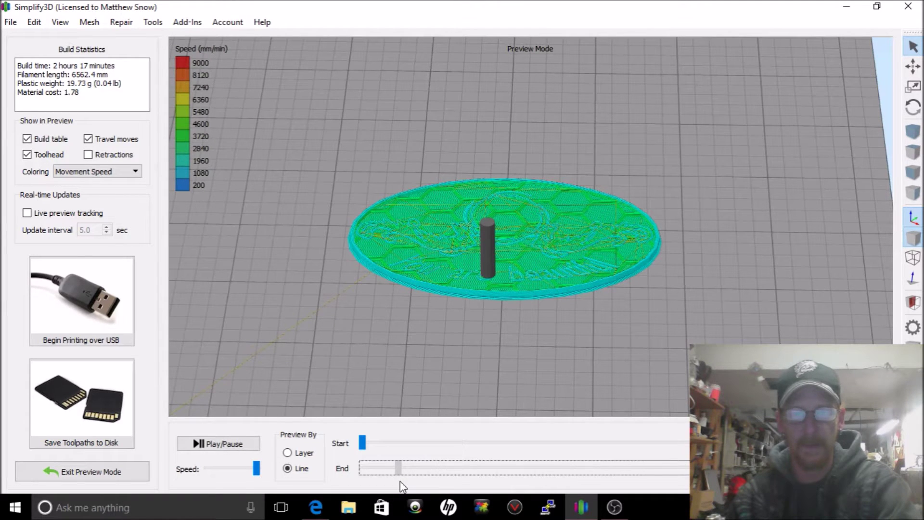
left_click(106, 415)
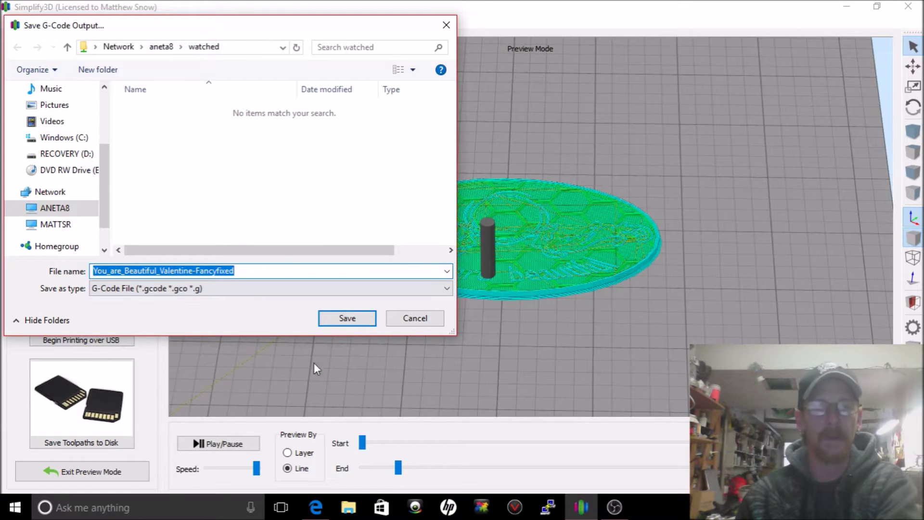
Step: Save the G-code as You_are_Beautiful_Valentine-Fancyfixed in Network > aneta8 > watched
left_click(326, 318)
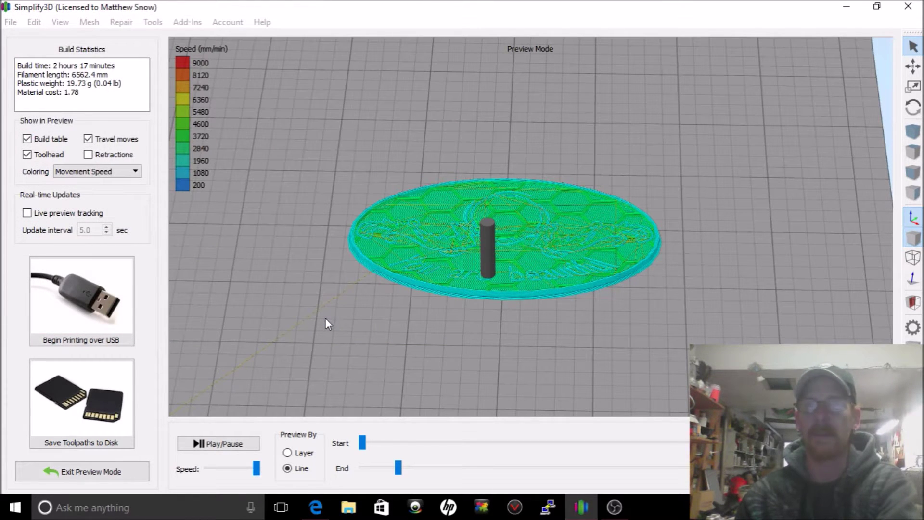
Step: Load You_are_Beautiful_Valentine-Fancyfixed.gcode from OctoPrint's Files list and open its GCode Viewer
left_click(315, 507)
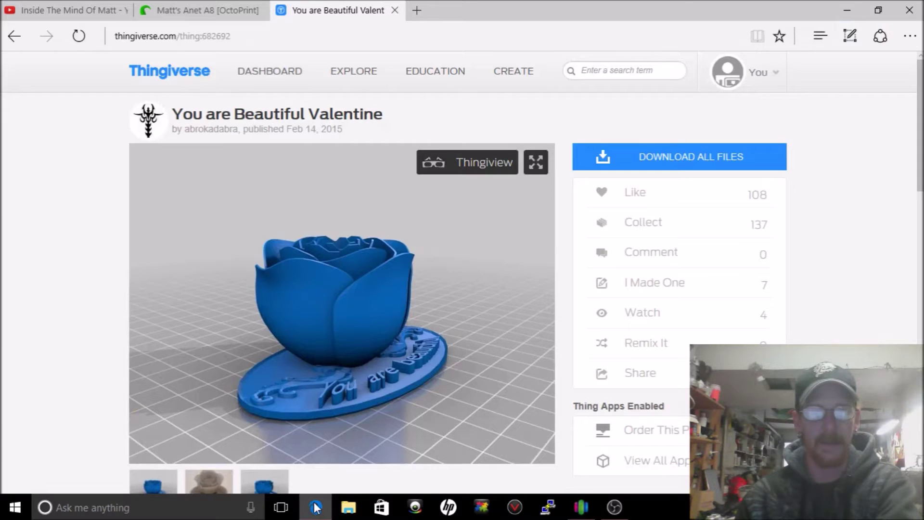
left_click(174, 10)
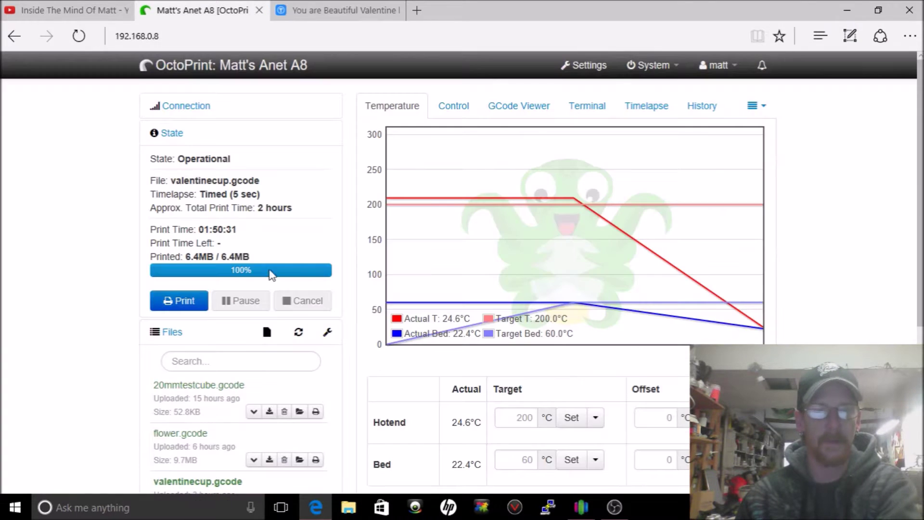
scroll(125, 303, "down", 3)
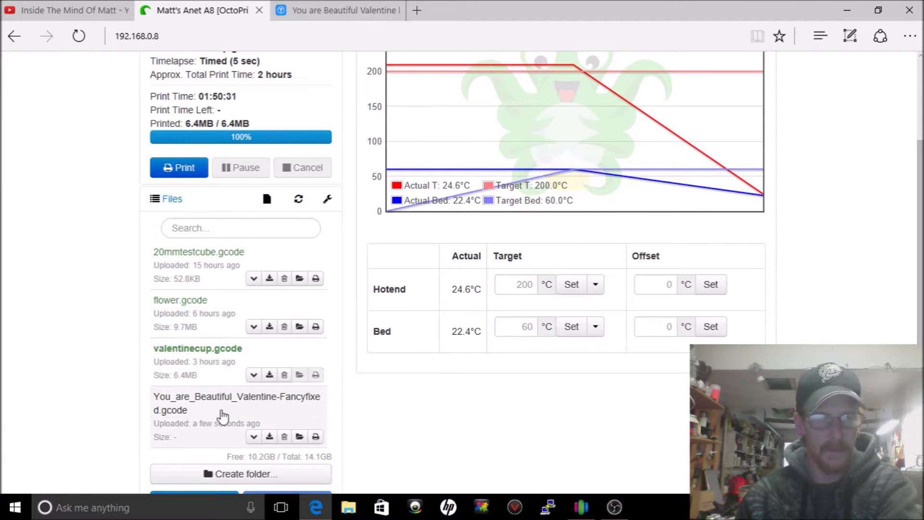
left_click(299, 437)
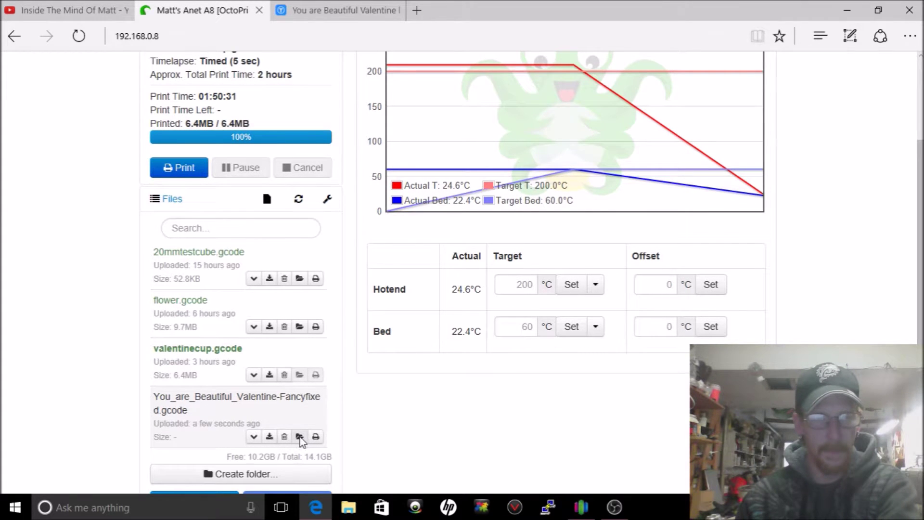
scroll(577, 270, "up", 3)
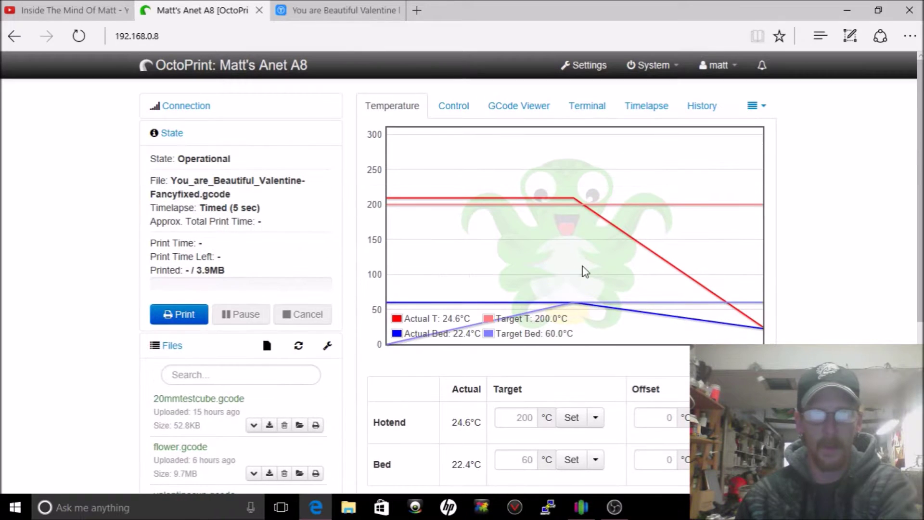
left_click(511, 107)
scroll(539, 392, "down", 4)
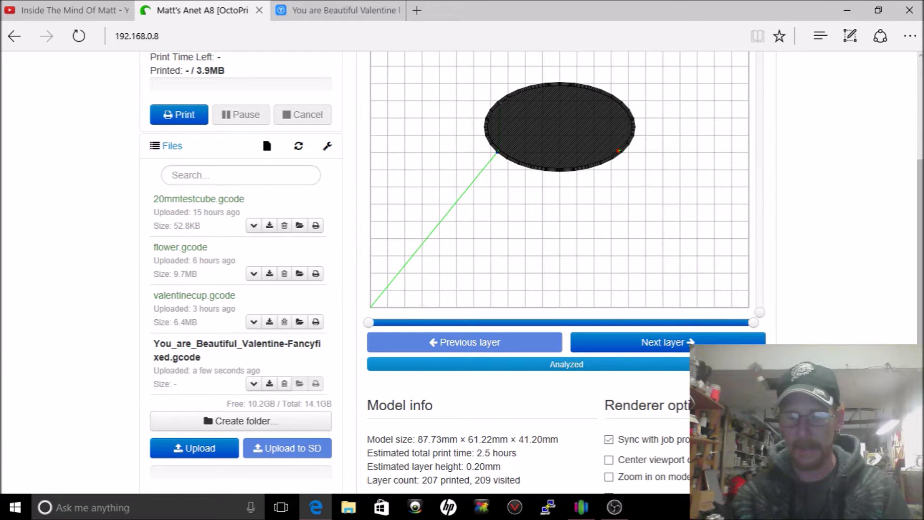
Step: Step through the preview to locate the honeycomb infill layer and the first raised design layer
scroll(481, 270, "up", 3)
scroll(647, 407, "down", 3)
scroll(646, 406, "up", 1)
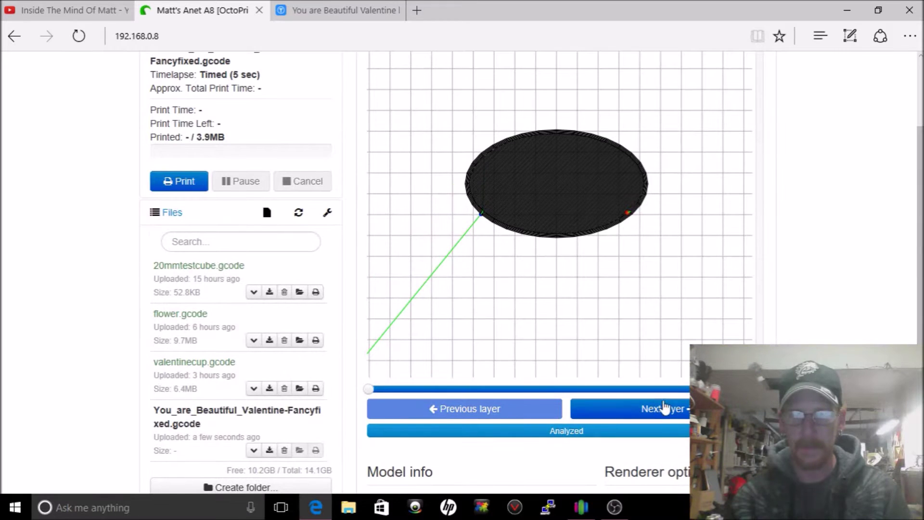
left_click(660, 410)
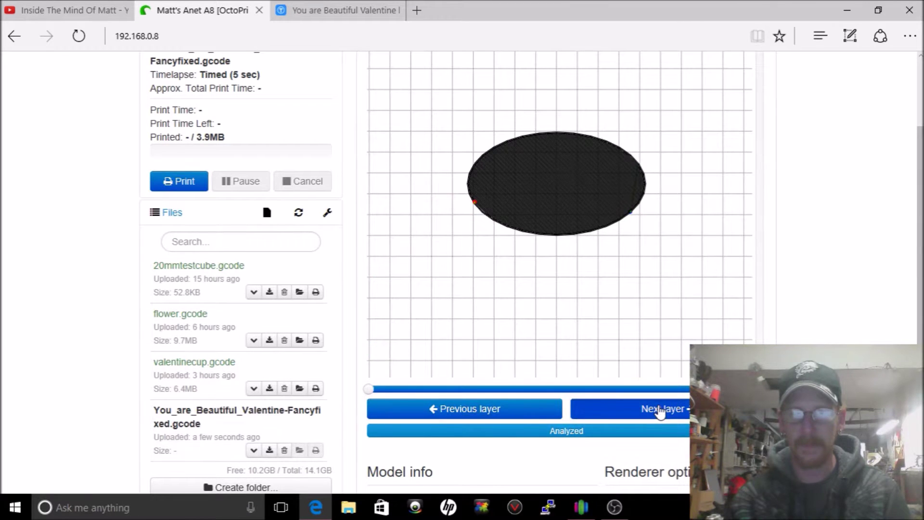
left_click(660, 410)
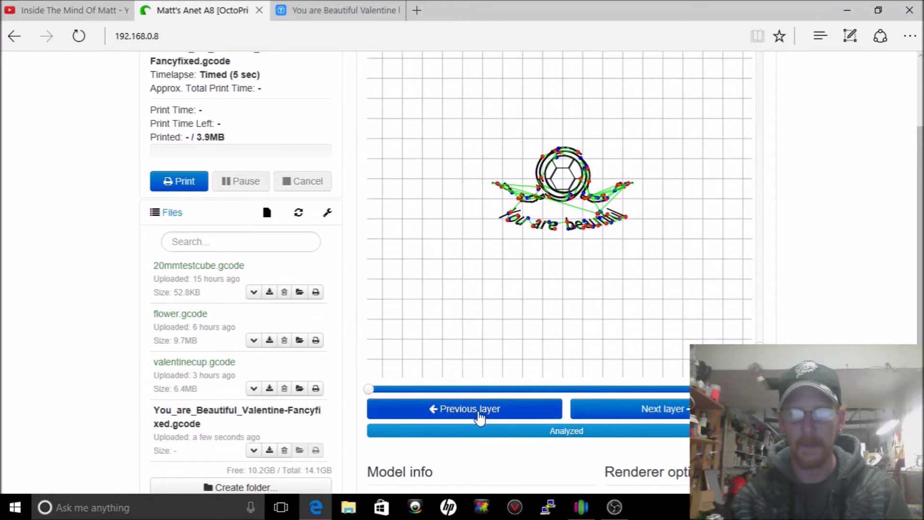
scroll(626, 260, "up", 2)
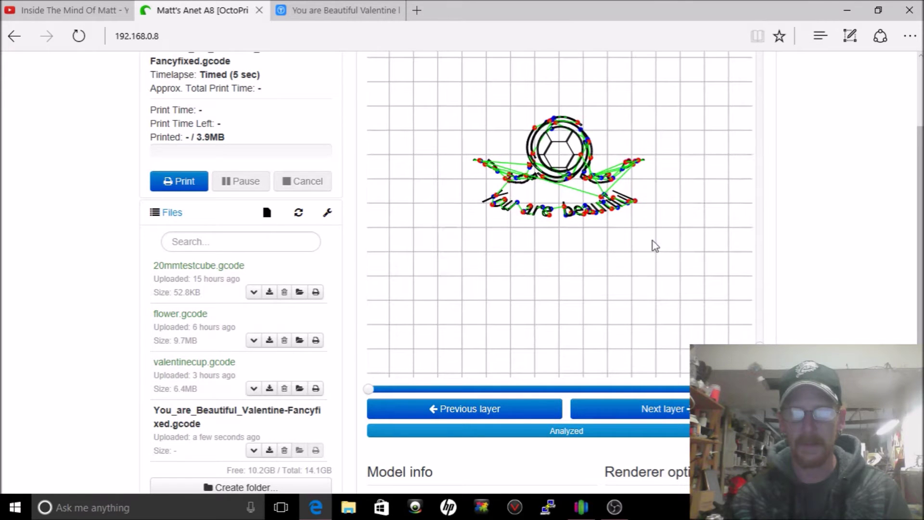
right_click_drag(677, 208, 674, 235)
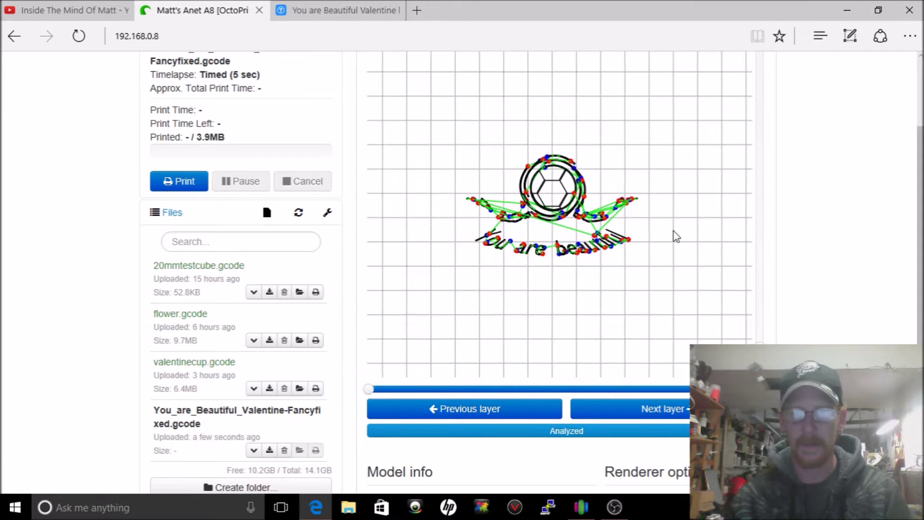
left_click(461, 405)
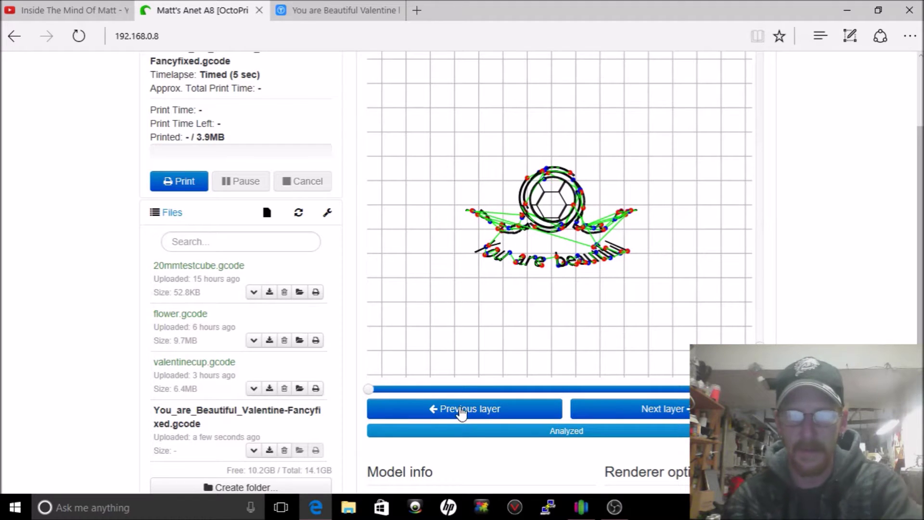
left_click(460, 408)
left_click(461, 410)
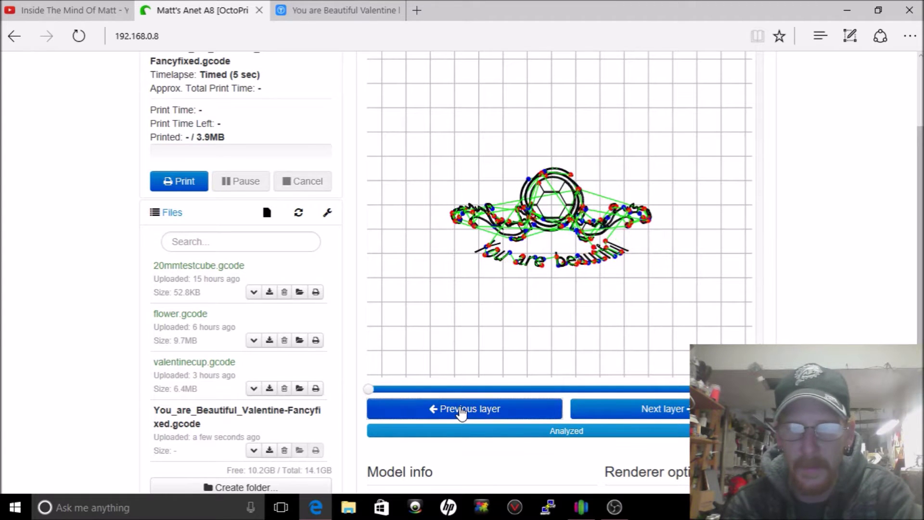
left_click(461, 411)
left_click(460, 411)
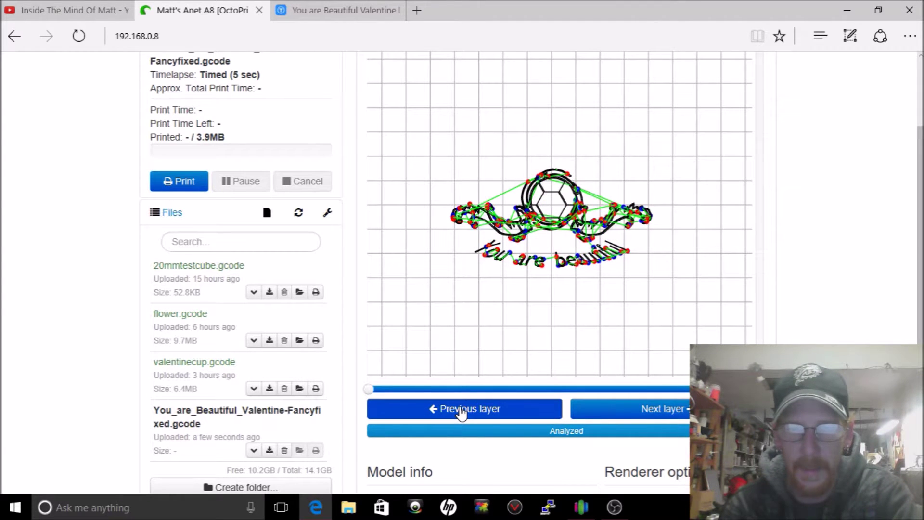
left_click(460, 411)
left_click(461, 411)
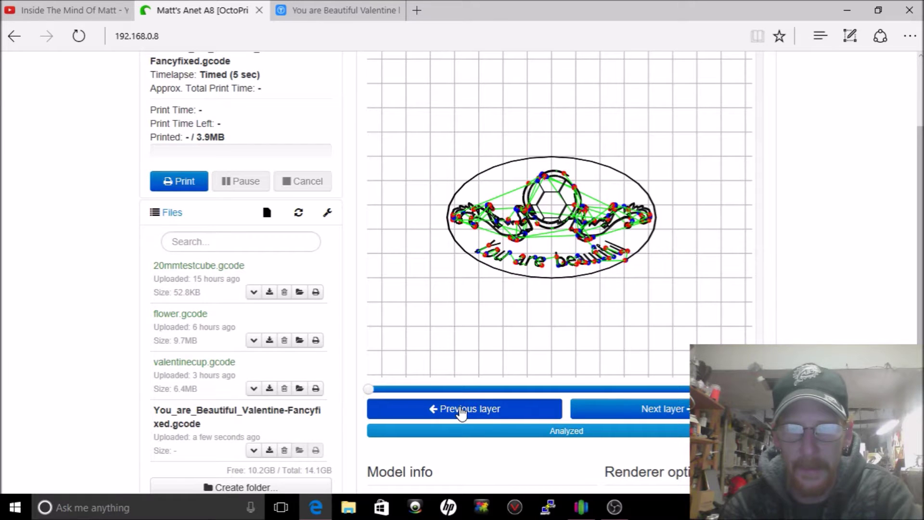
left_click(460, 411)
left_click(461, 411)
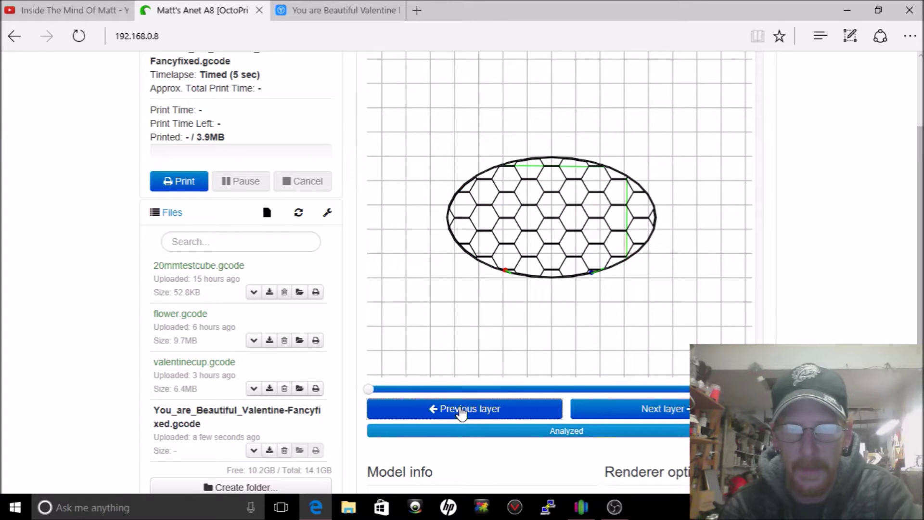
left_click(615, 414)
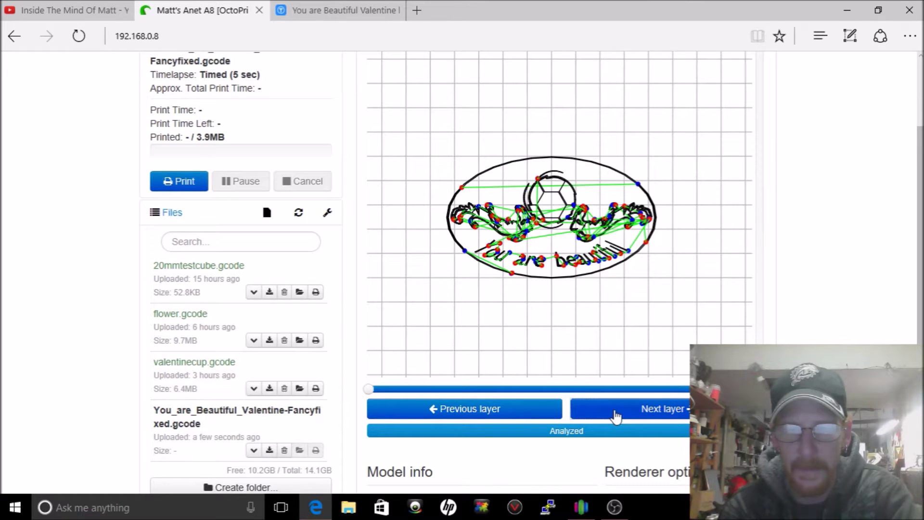
left_click(539, 413)
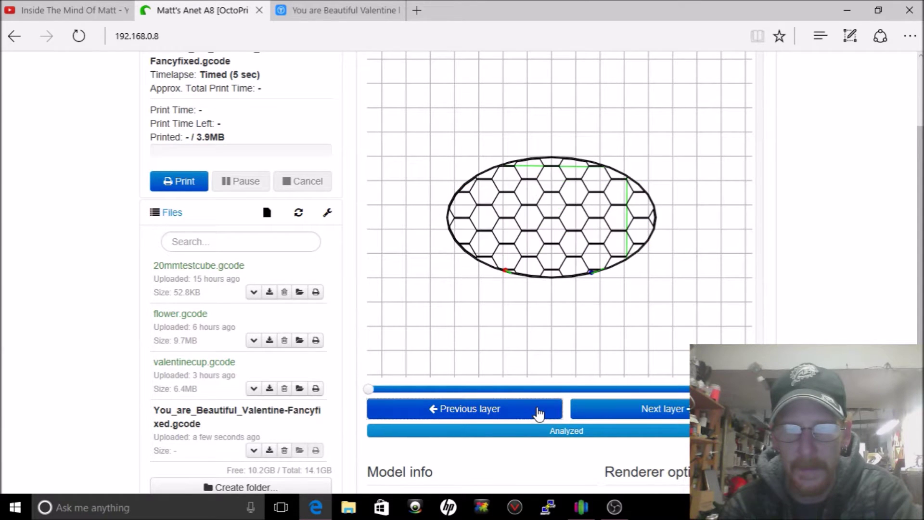
left_click(588, 413)
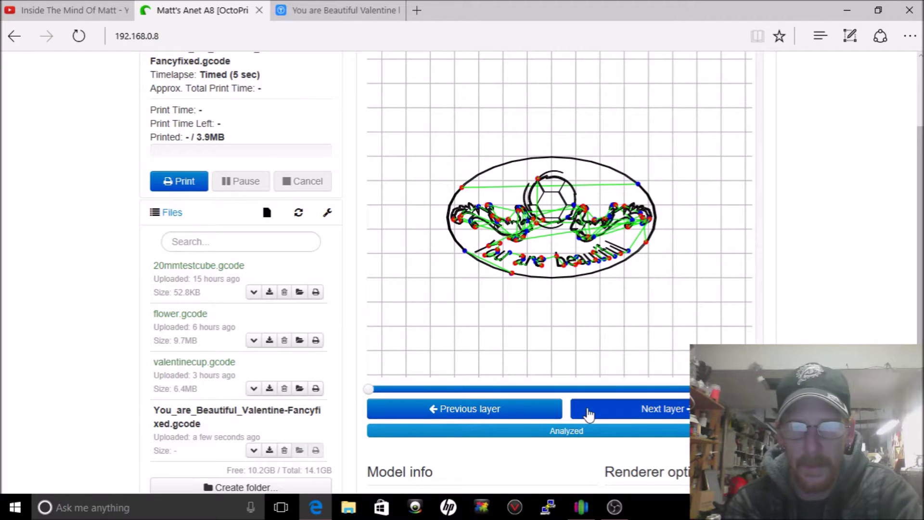
Step: Advance through the design layers to where only lettering and circles remain, then back to the text
left_click(589, 414)
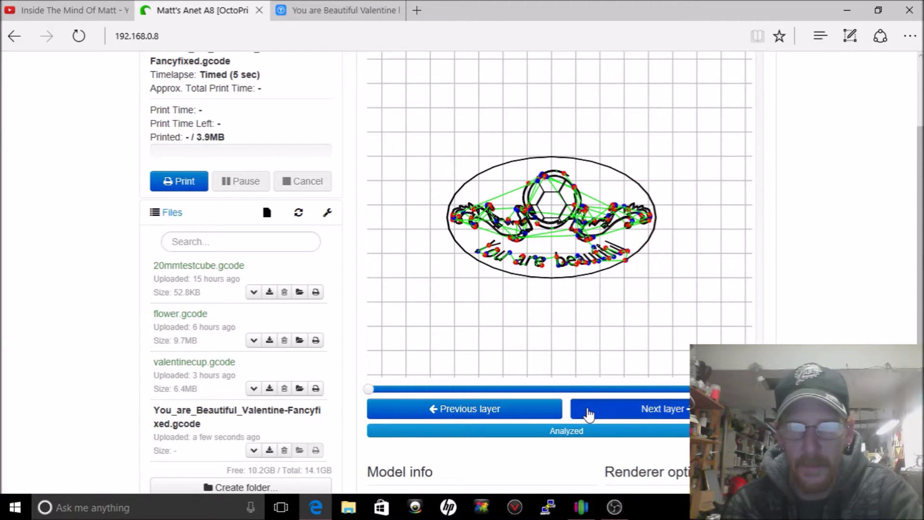
left_click(589, 414)
left_click(589, 414)
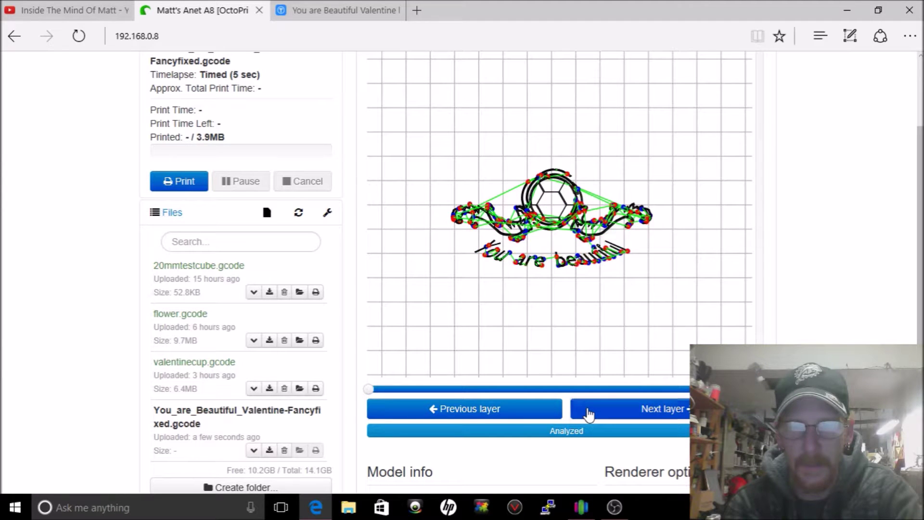
left_click(589, 414)
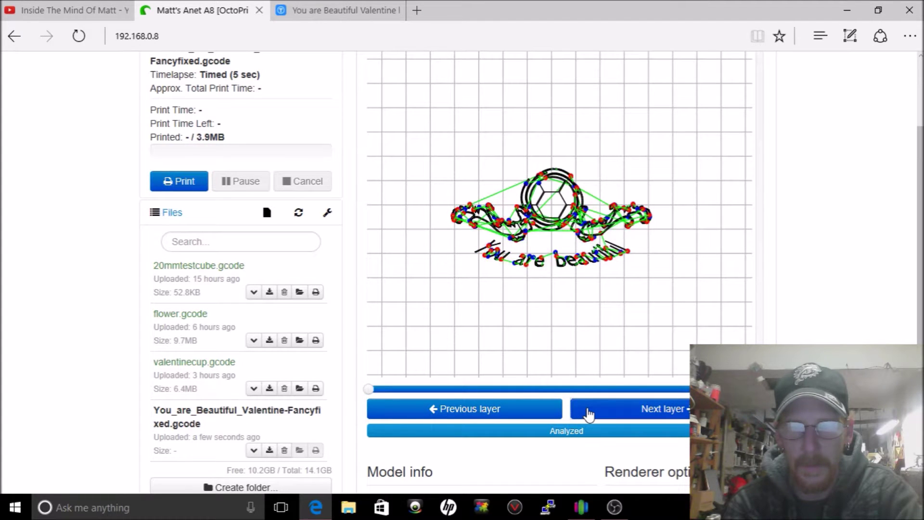
left_click(589, 414)
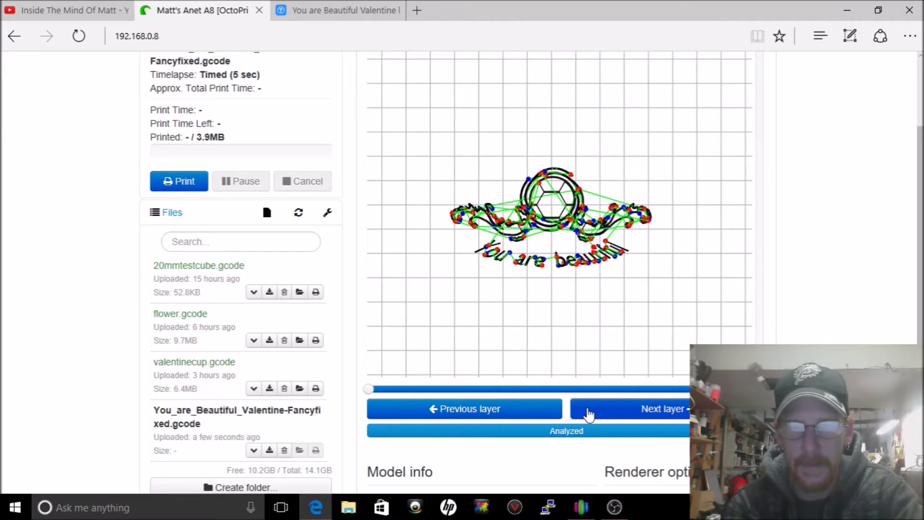
left_click(589, 414)
left_click(590, 414)
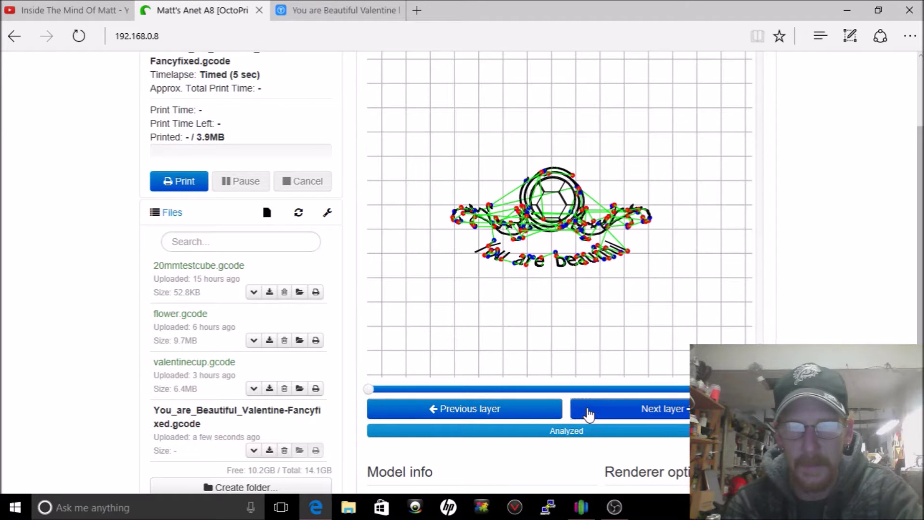
left_click(589, 414)
left_click(589, 414)
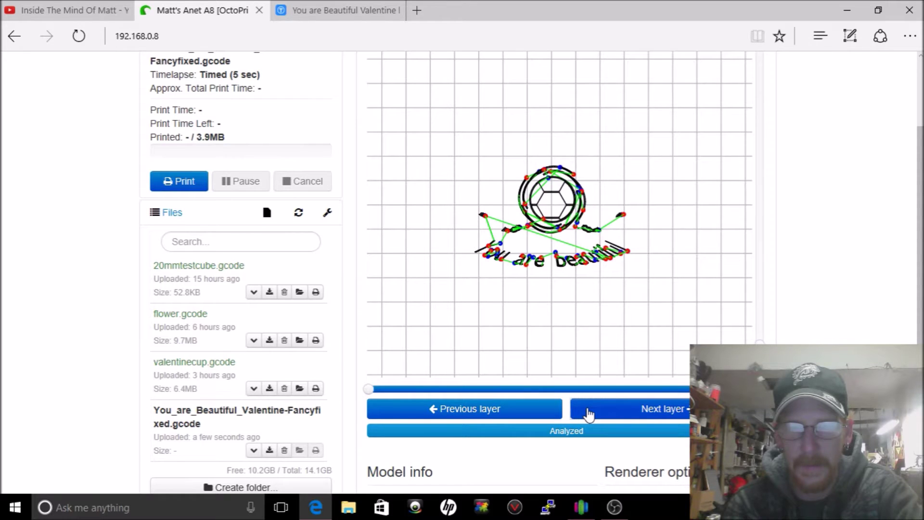
left_click(589, 414)
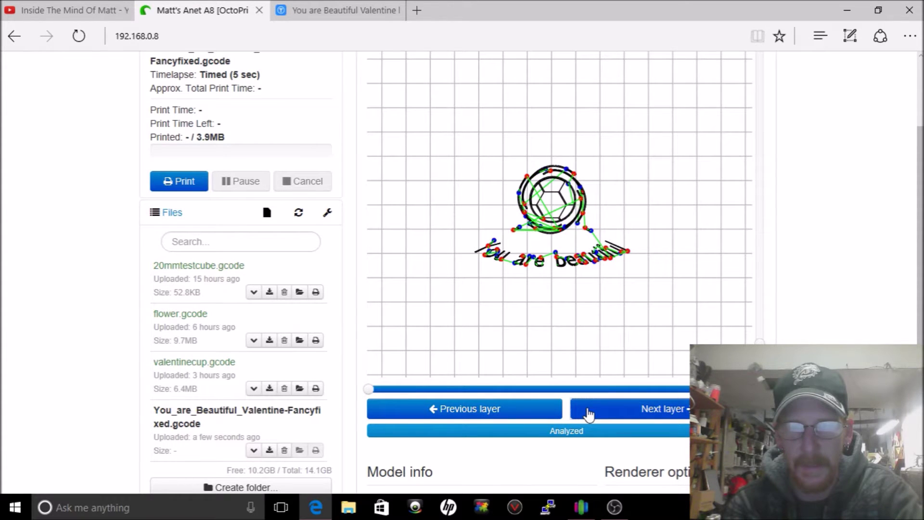
left_click(590, 414)
left_click(605, 414)
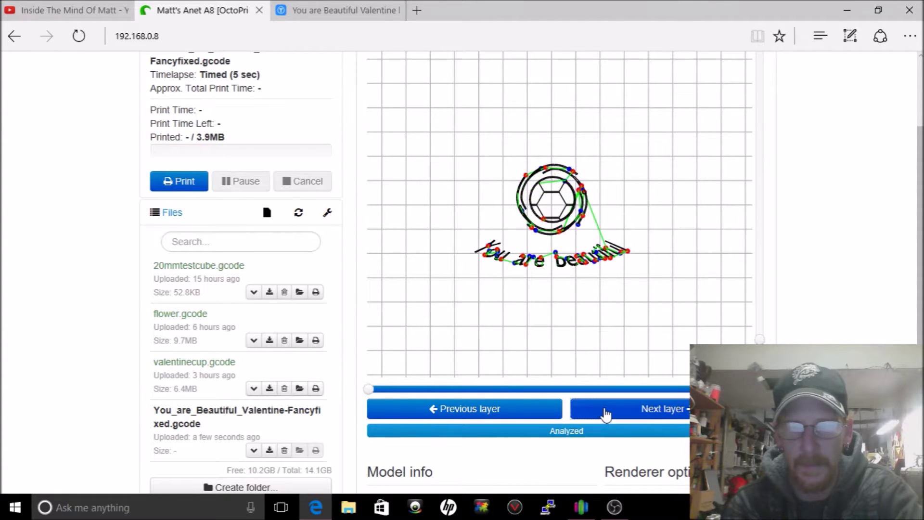
left_click(606, 414)
left_click(606, 414)
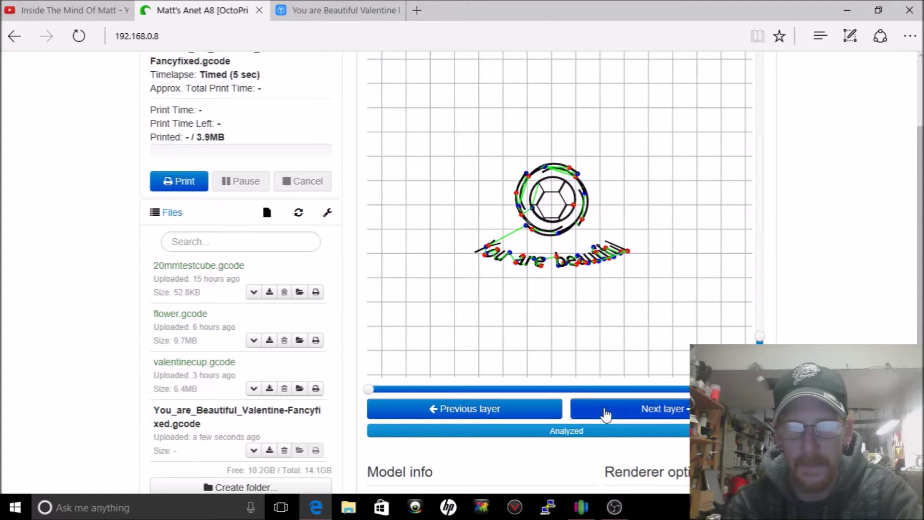
left_click(606, 414)
left_click(605, 414)
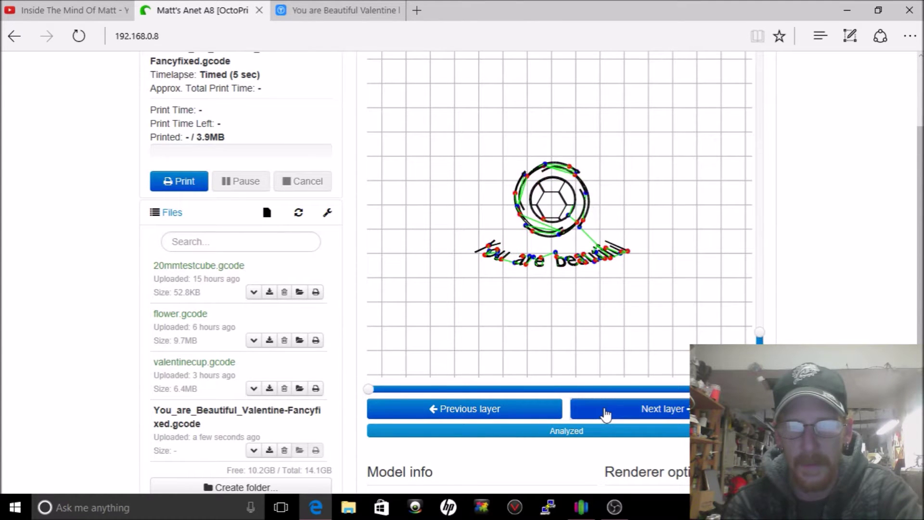
left_click(606, 414)
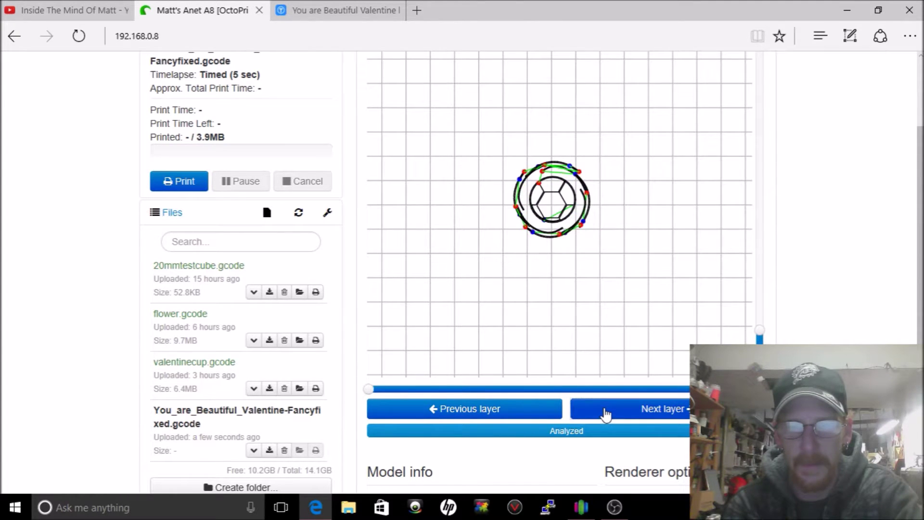
left_click(550, 412)
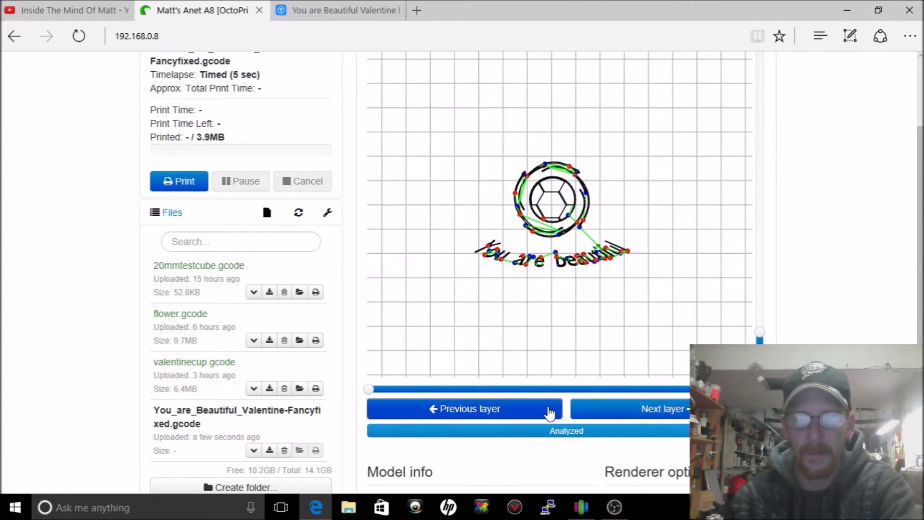
left_click(547, 409)
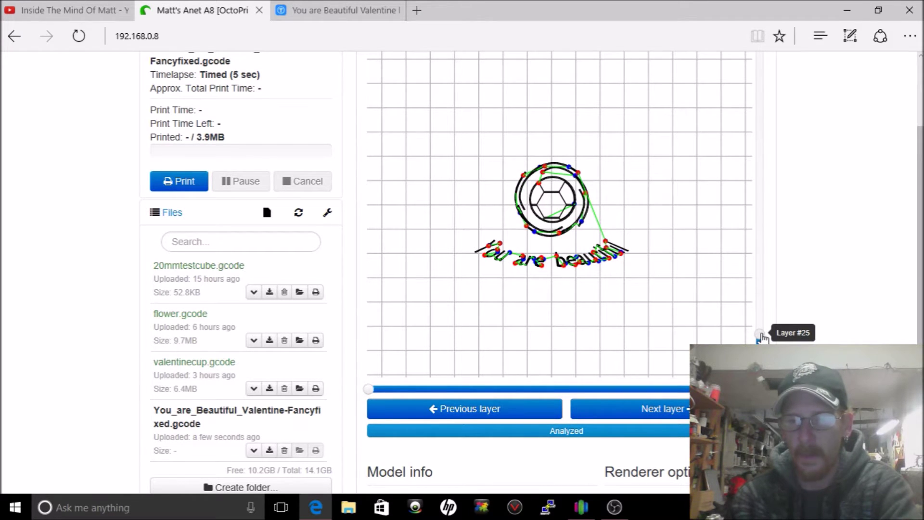
Step: Step down to the hex-infill base layers and back up to where the design begins
left_click(463, 412)
left_click(463, 412)
left_click(463, 411)
left_click(463, 412)
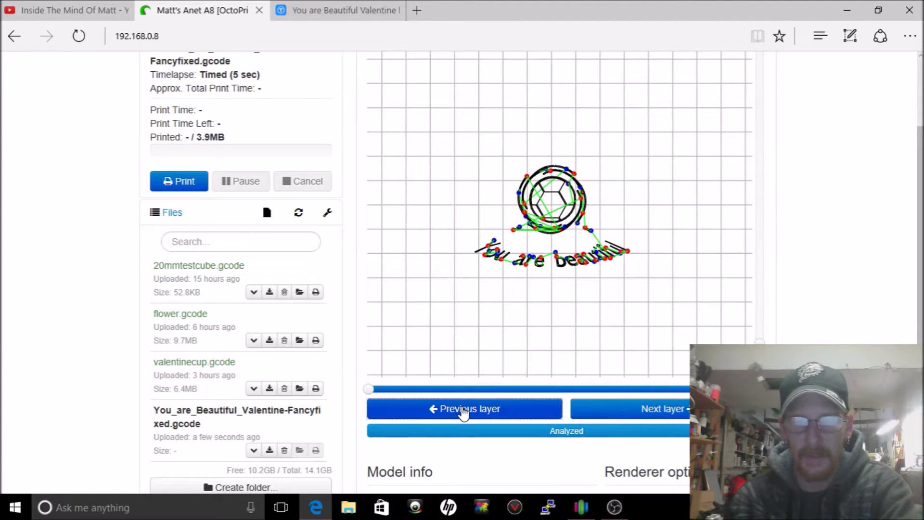
left_click(463, 412)
left_click(463, 411)
left_click(463, 412)
left_click(463, 412)
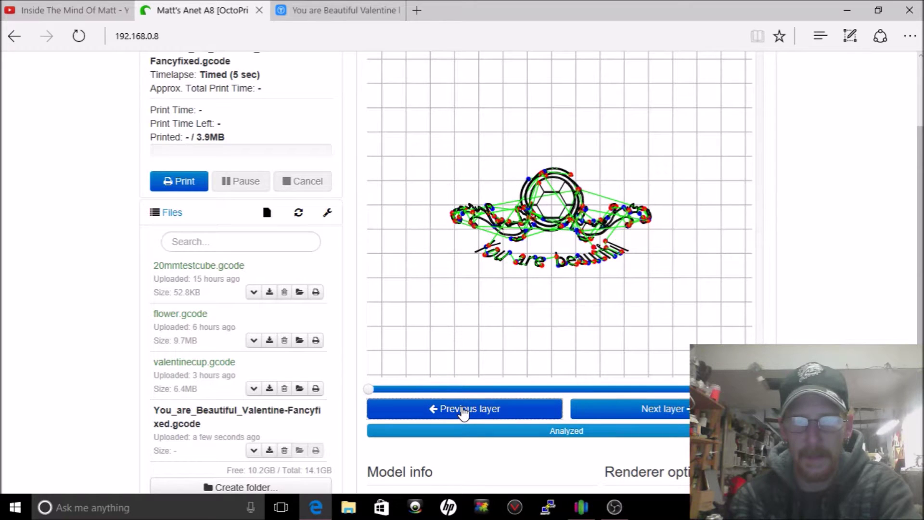
left_click(463, 412)
left_click(463, 411)
left_click(463, 412)
left_click(463, 411)
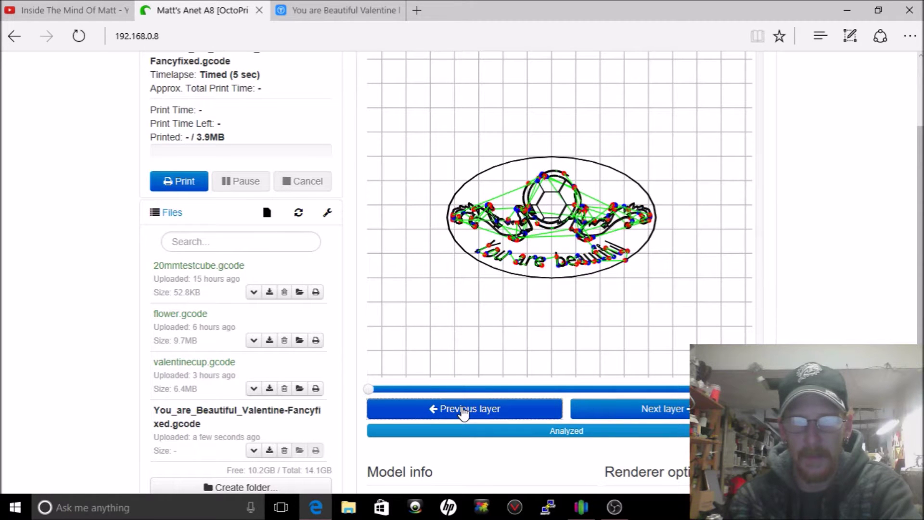
left_click(463, 412)
left_click(463, 412)
left_click(600, 414)
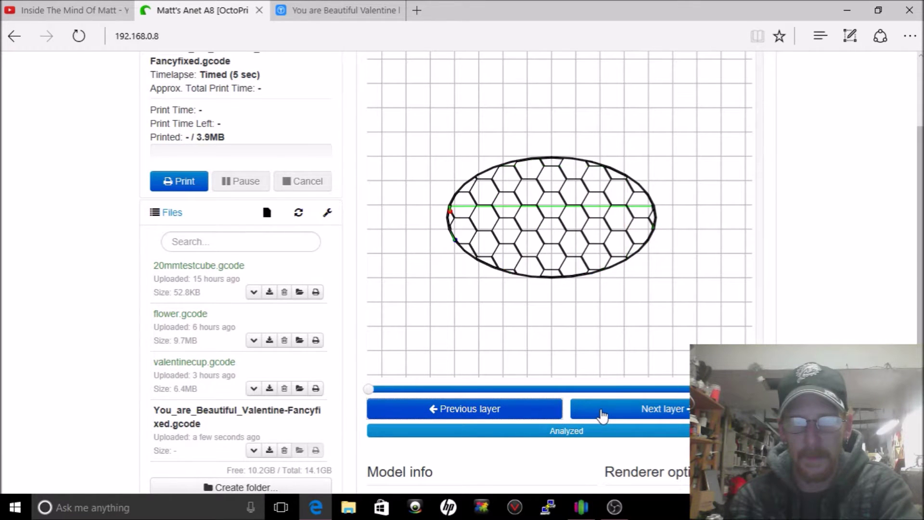
left_click(602, 415)
left_click(602, 415)
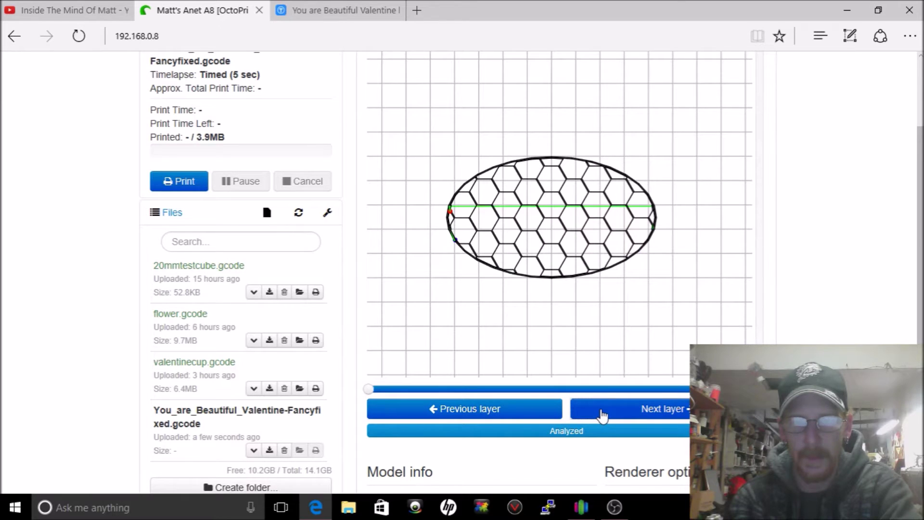
left_click(602, 415)
left_click(602, 415)
left_click(601, 415)
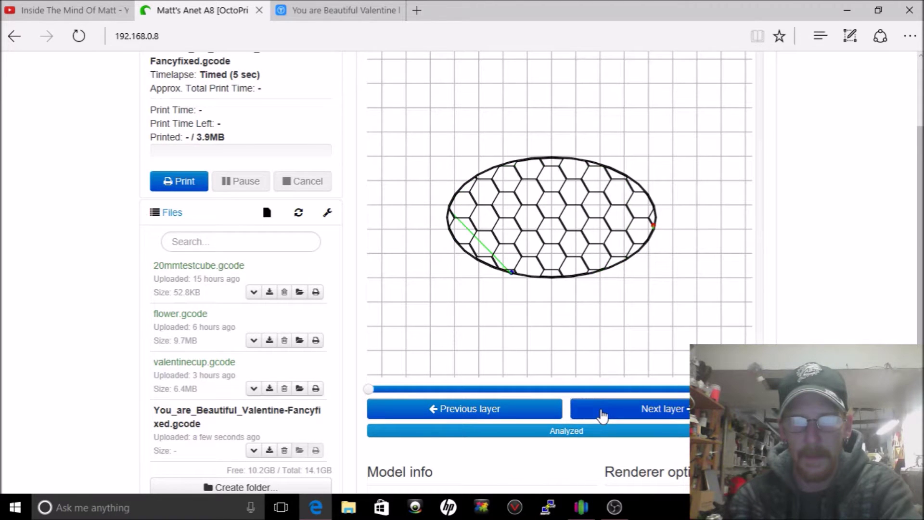
left_click(602, 415)
left_click(602, 415)
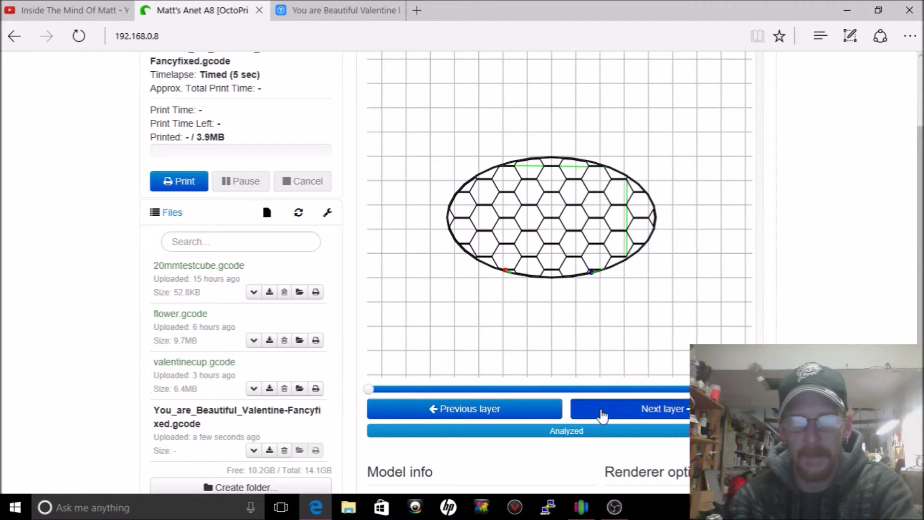
left_click(602, 415)
left_click(601, 415)
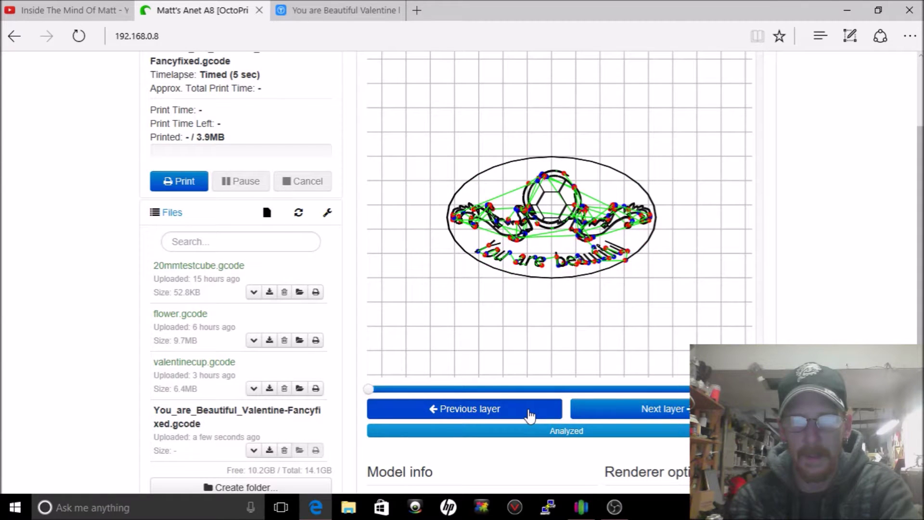
left_click(529, 415)
left_click(529, 415)
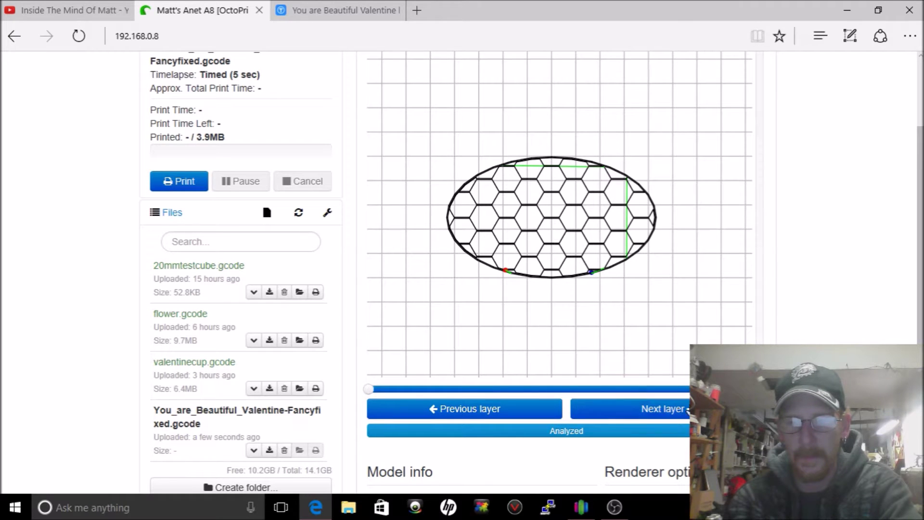
left_click(670, 408)
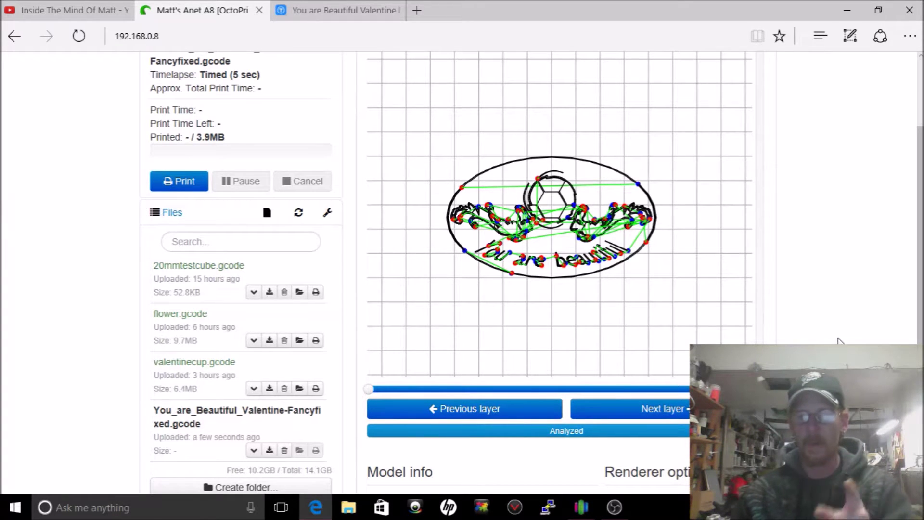
scroll(840, 332, "up", 3)
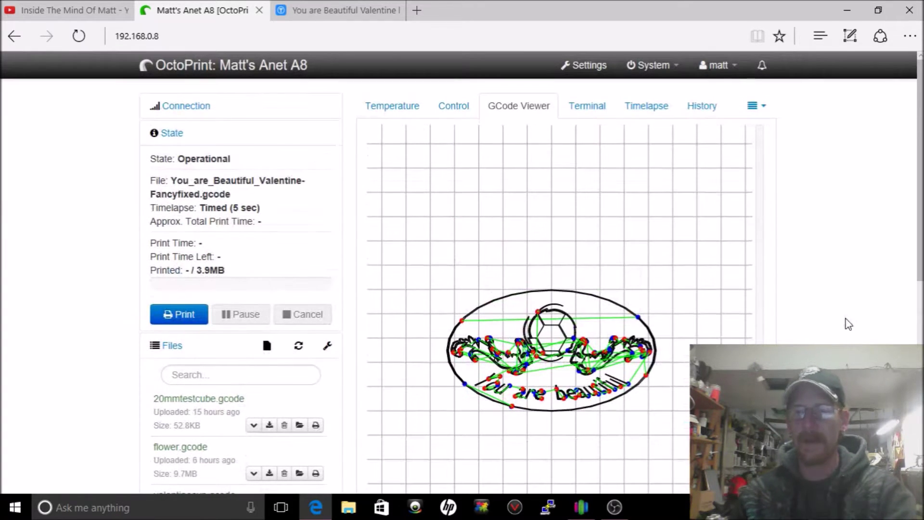
Step: Open the Multi Colors plugin and process a filament change at layer 11
left_click(754, 107)
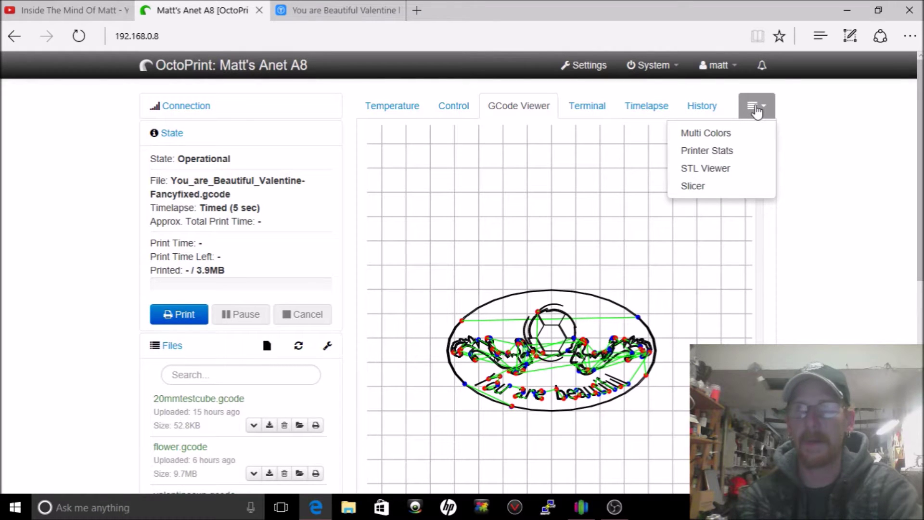
left_click(707, 137)
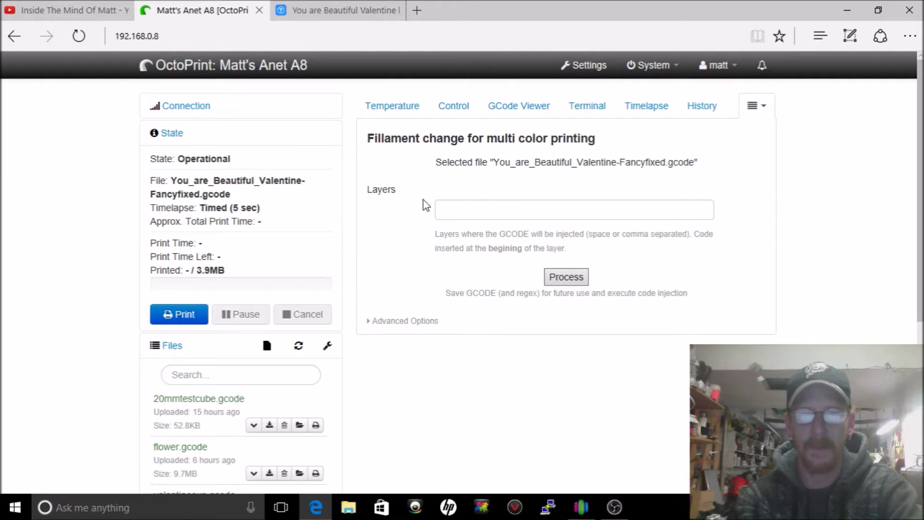
left_click(524, 211)
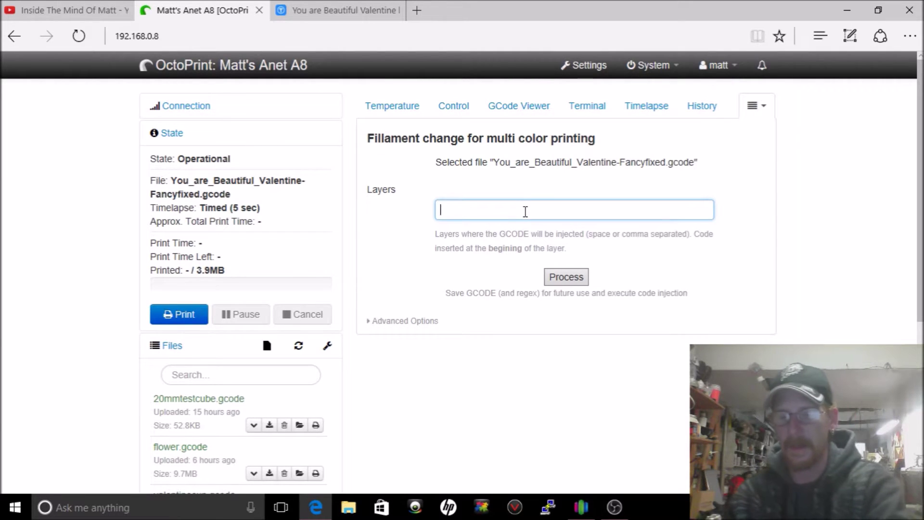
type("11")
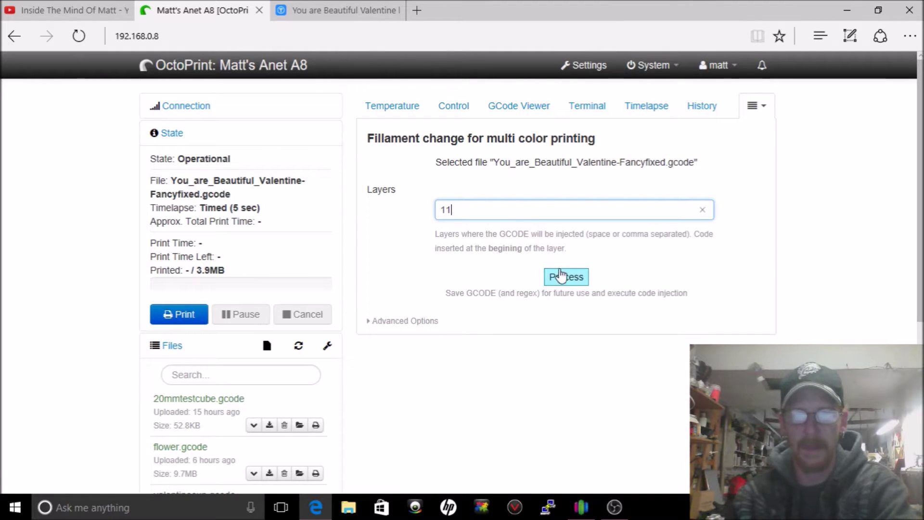
left_click(561, 277)
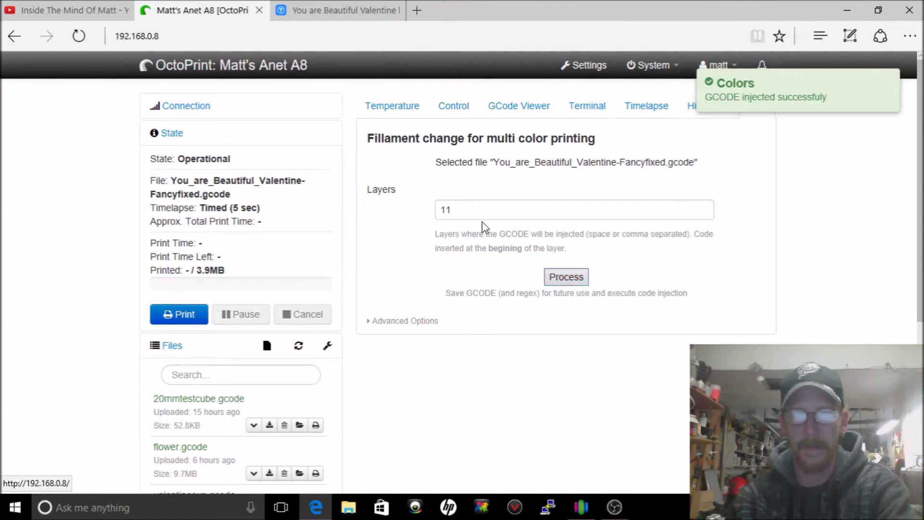
Step: Replace the layer value with 25 and process a second filament change
left_click_drag(466, 210, 382, 222)
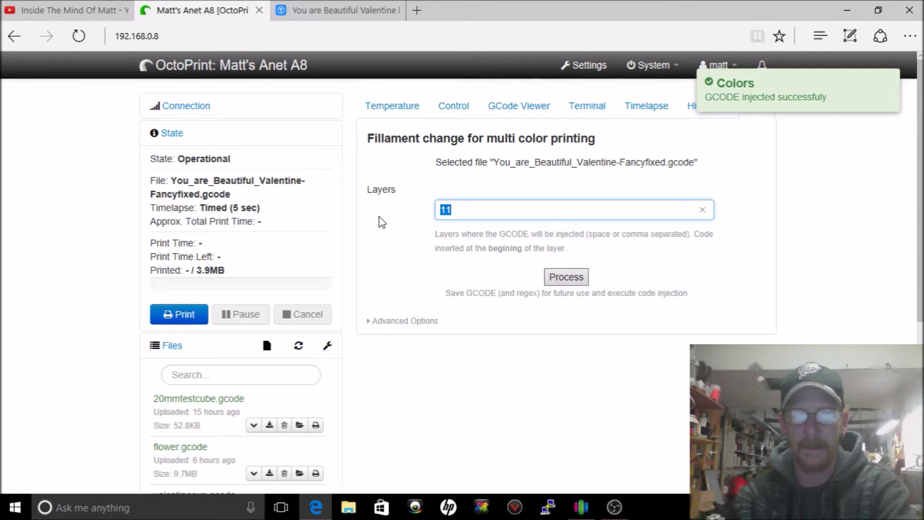
type("25")
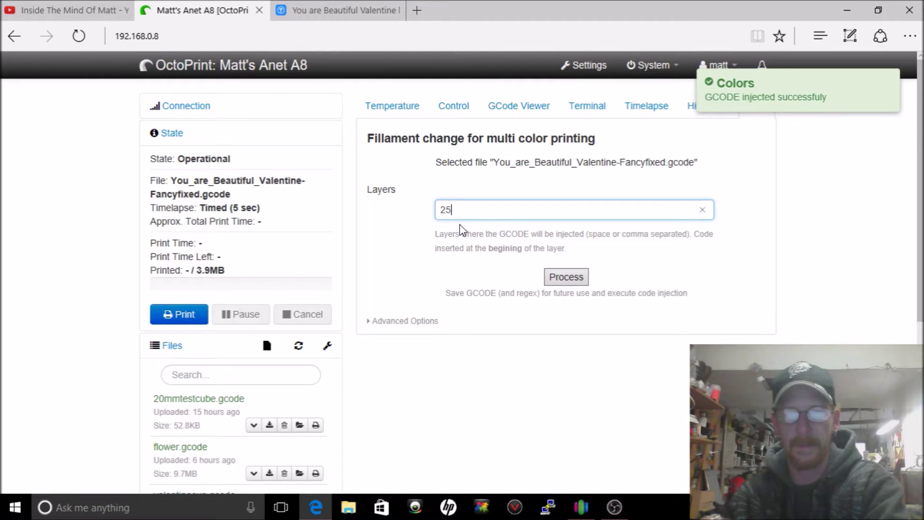
left_click(785, 159)
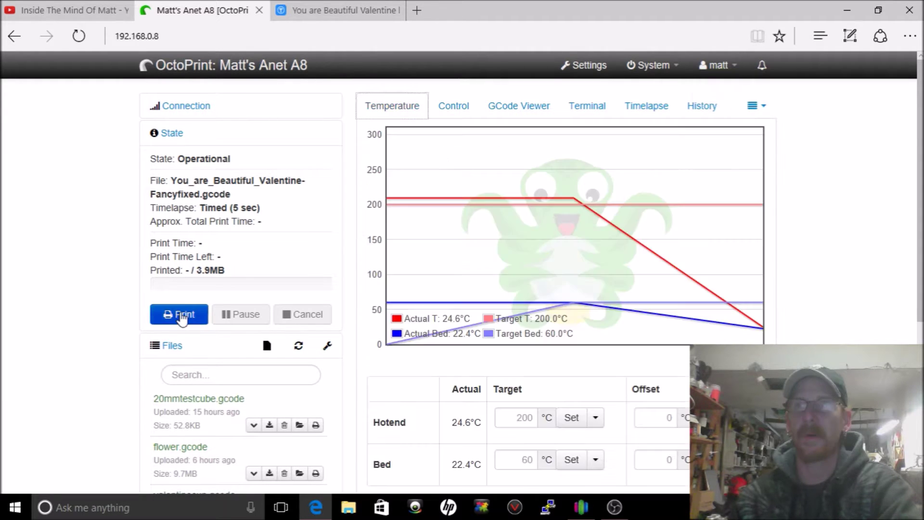
Step: Start printing the modified You_are_Beautiful_Valentine-Fancyfixed.gcode job
left_click(182, 315)
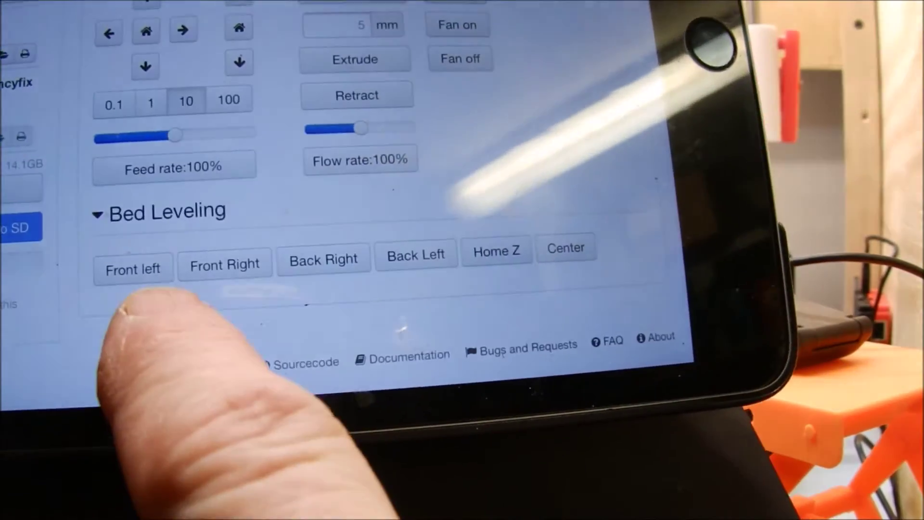
Step: On the iPad, move the print head to the Front left bed-leveling position
left_click(115, 301)
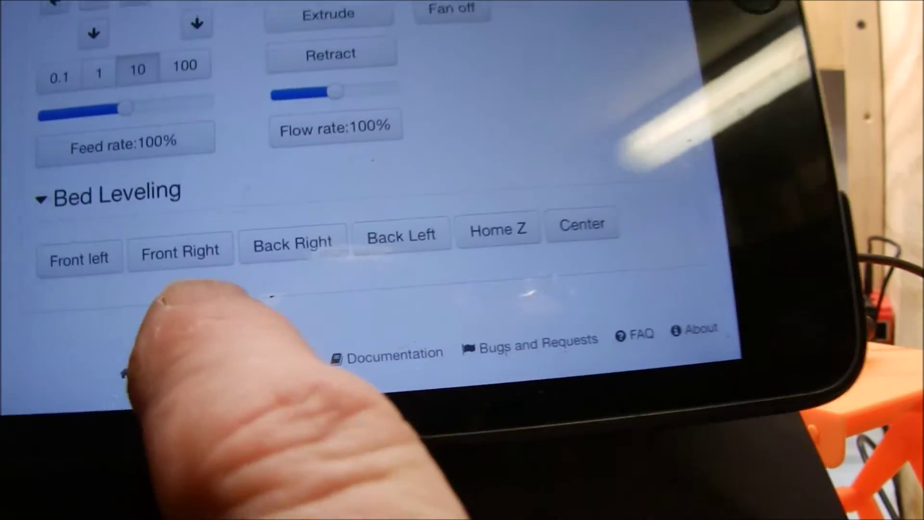